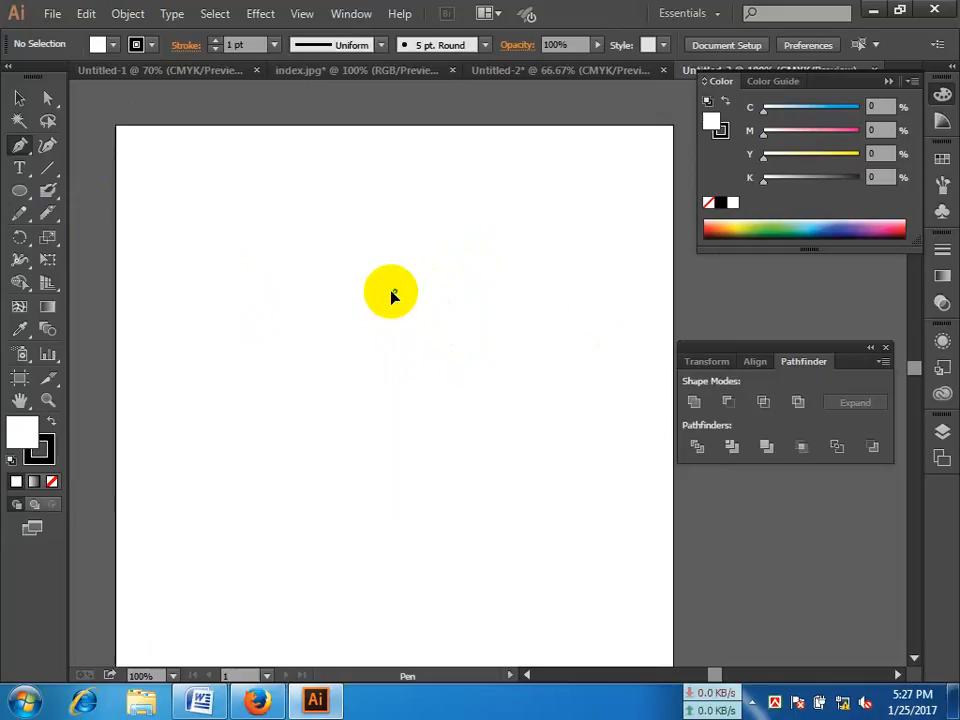
Step: Draw an open goblet profile with the Pen tool, from a short horizontal top edge through an S-curve to a rounded base, and select it
click(393, 291)
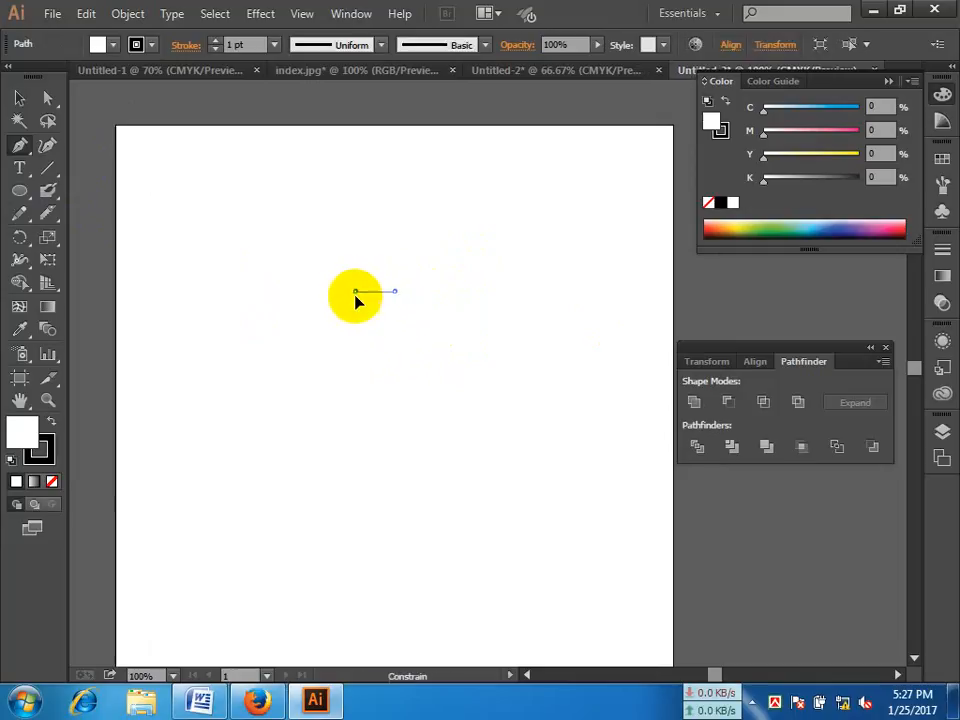
click(356, 292)
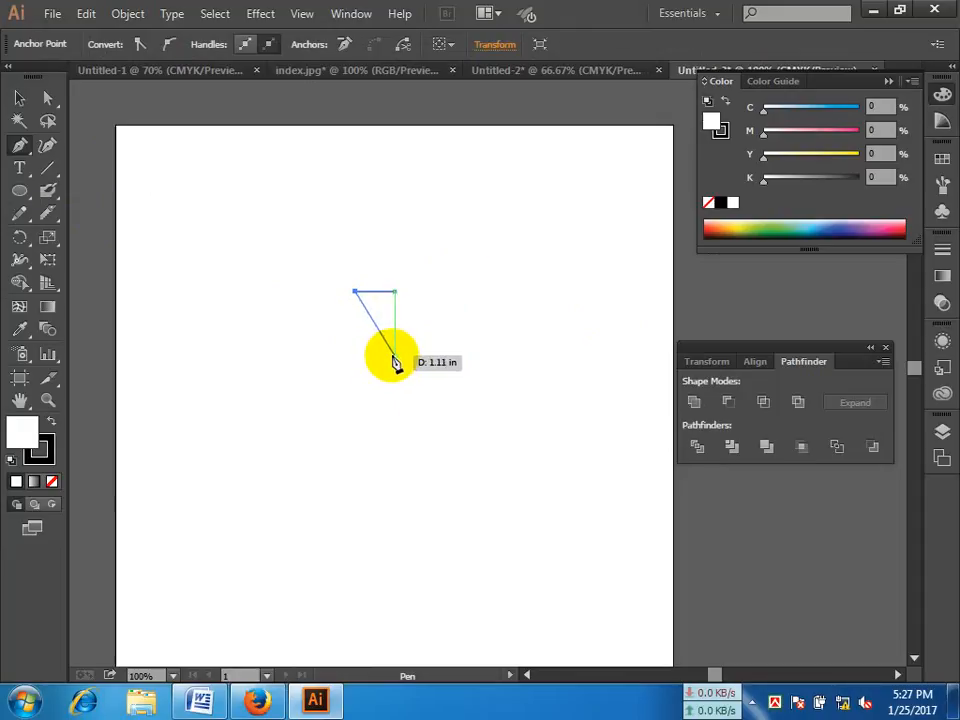
drag(395, 356, 384, 377)
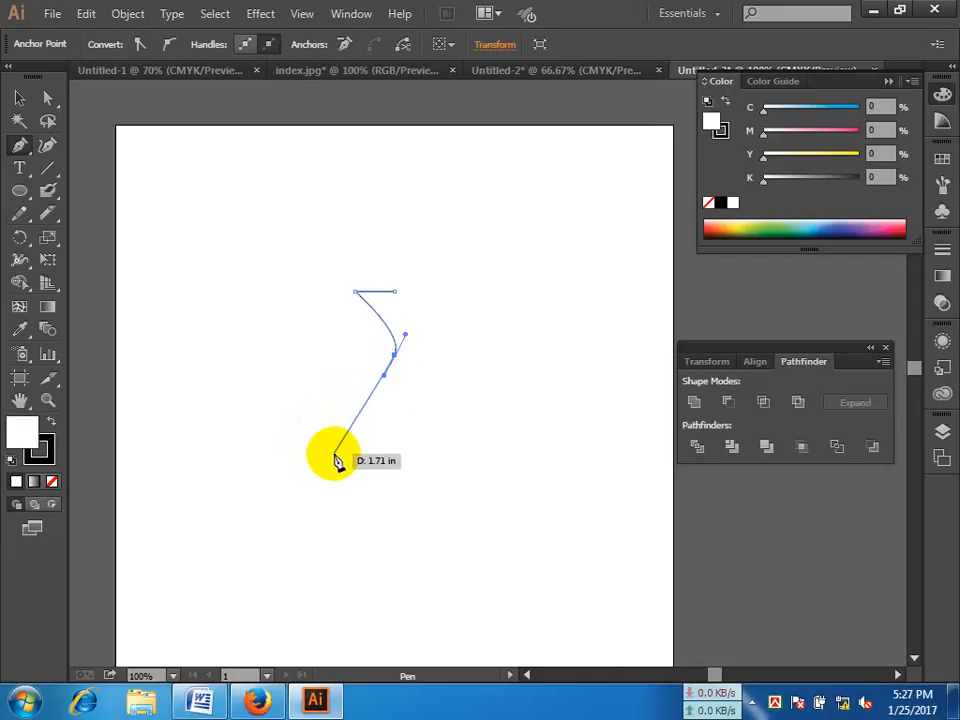
drag(334, 455, 340, 503)
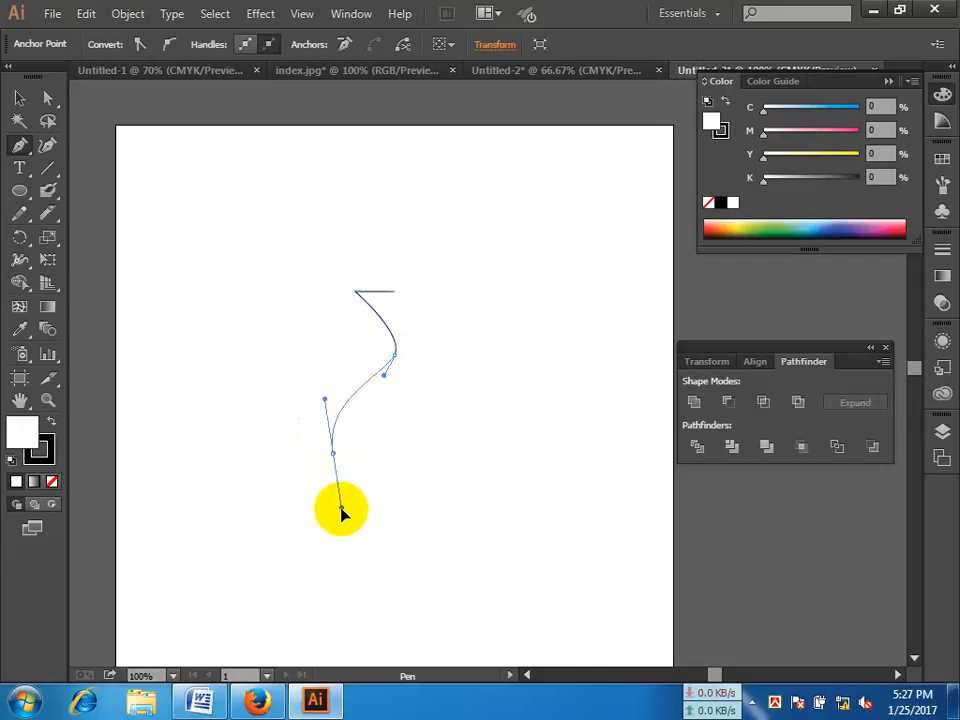
click(397, 508)
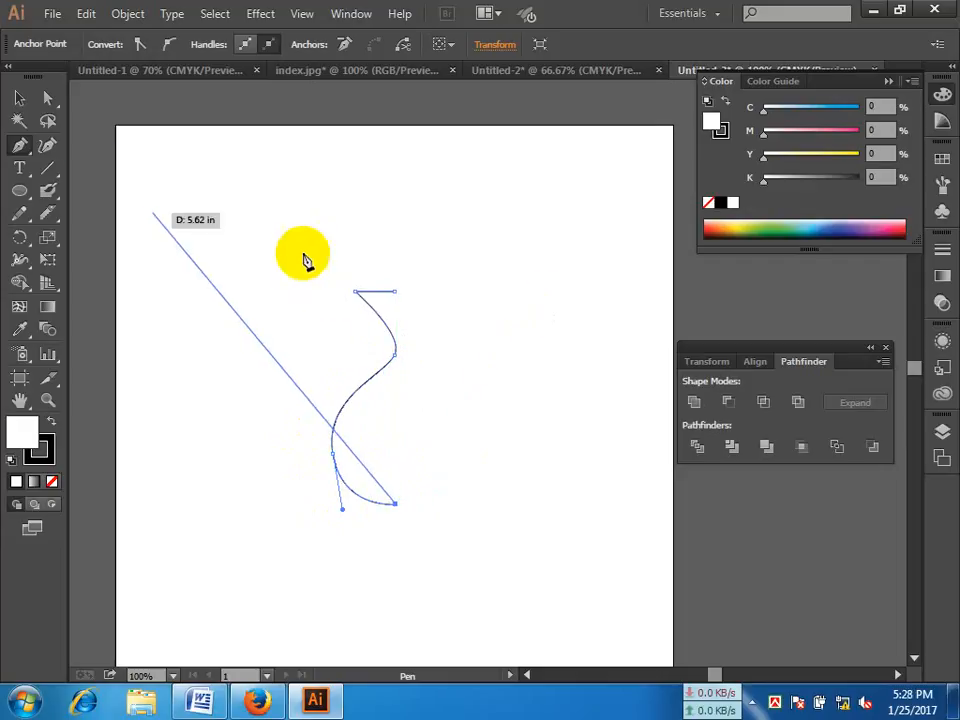
click(19, 97)
click(483, 306)
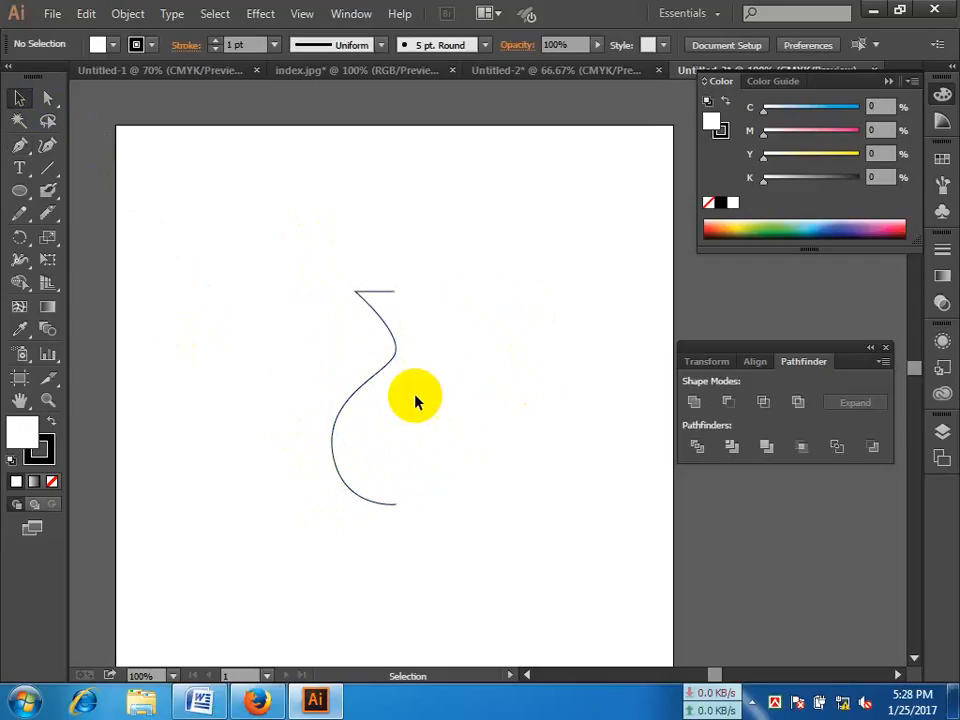
click(398, 349)
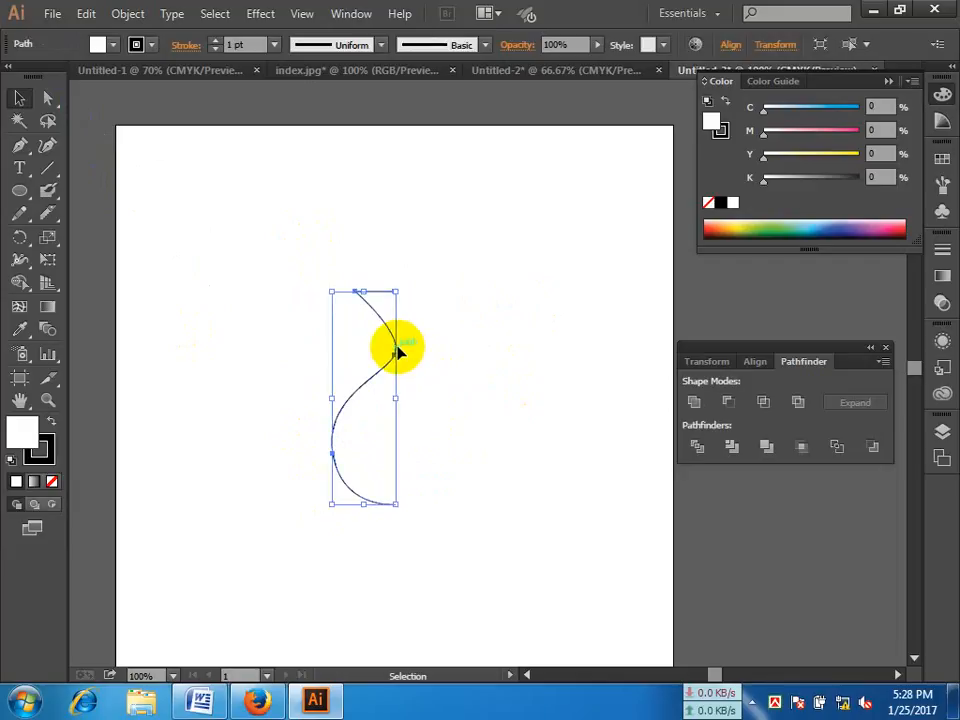
click(262, 14)
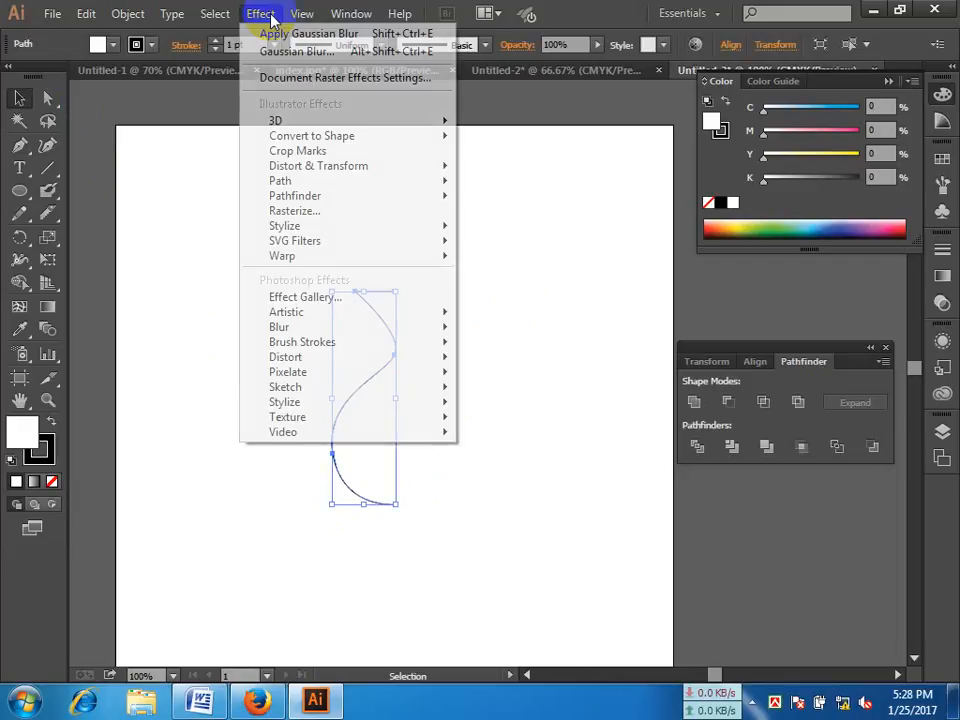
mouse_move(343, 120)
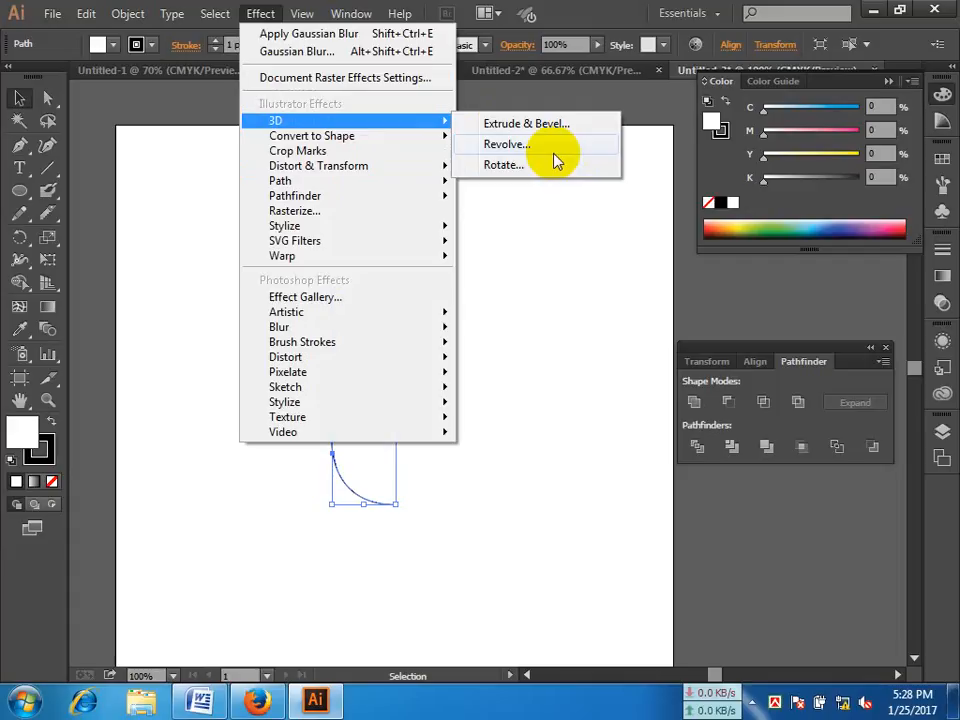
click(543, 152)
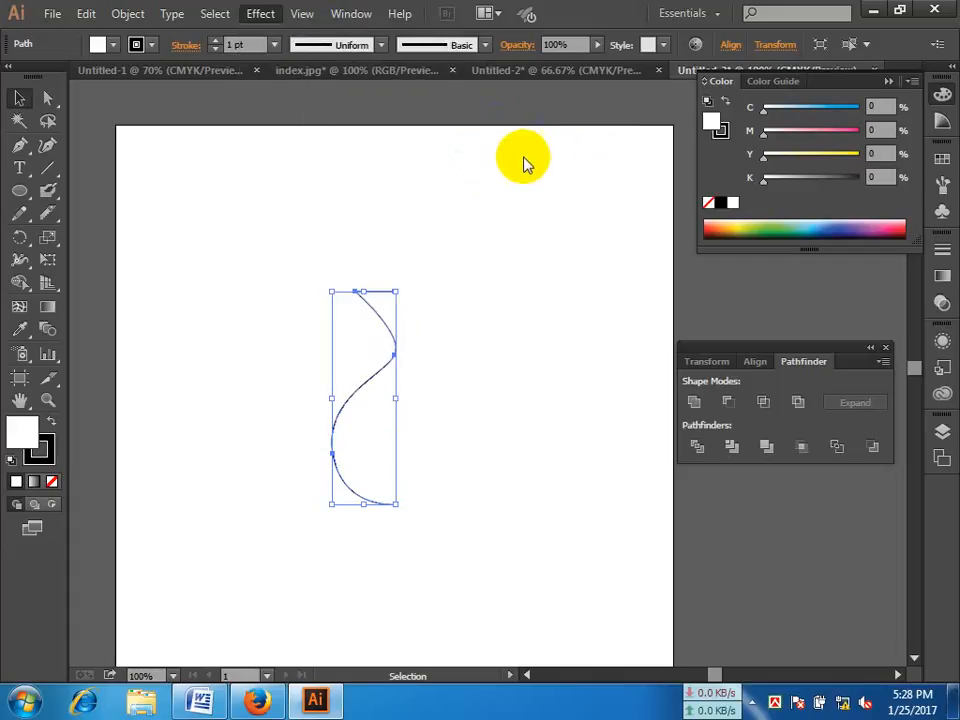
drag(836, 30, 688, 67)
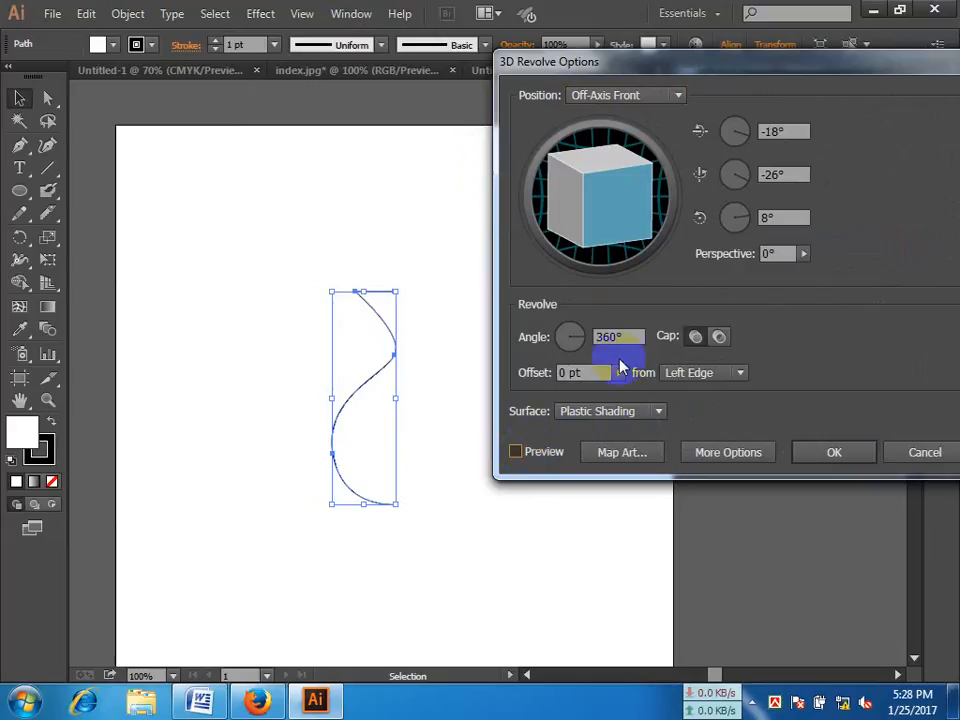
click(547, 455)
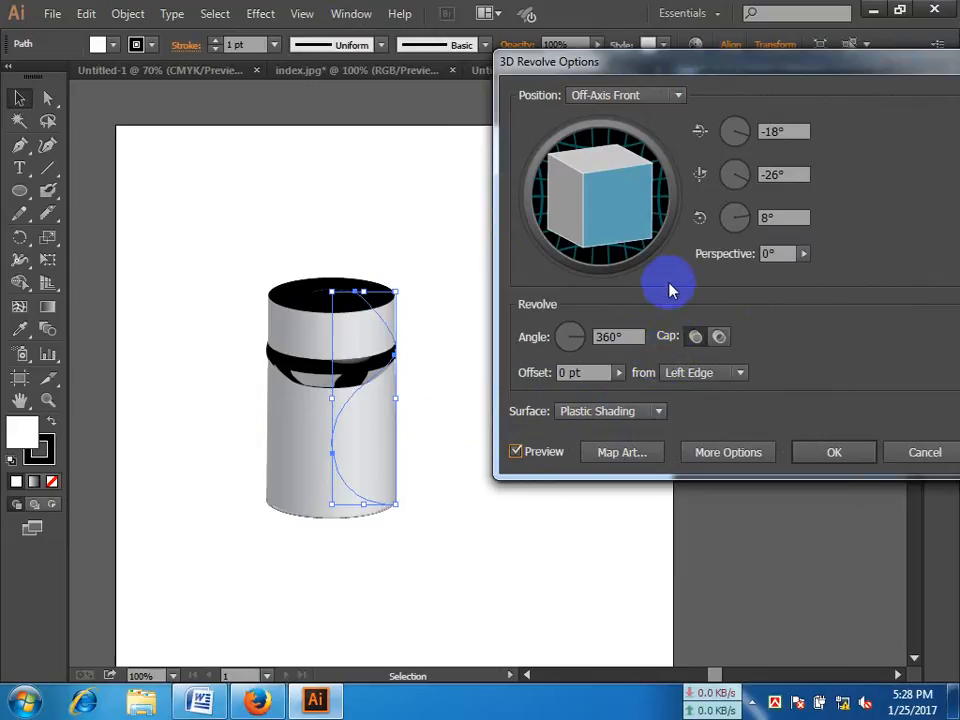
drag(624, 214, 609, 208)
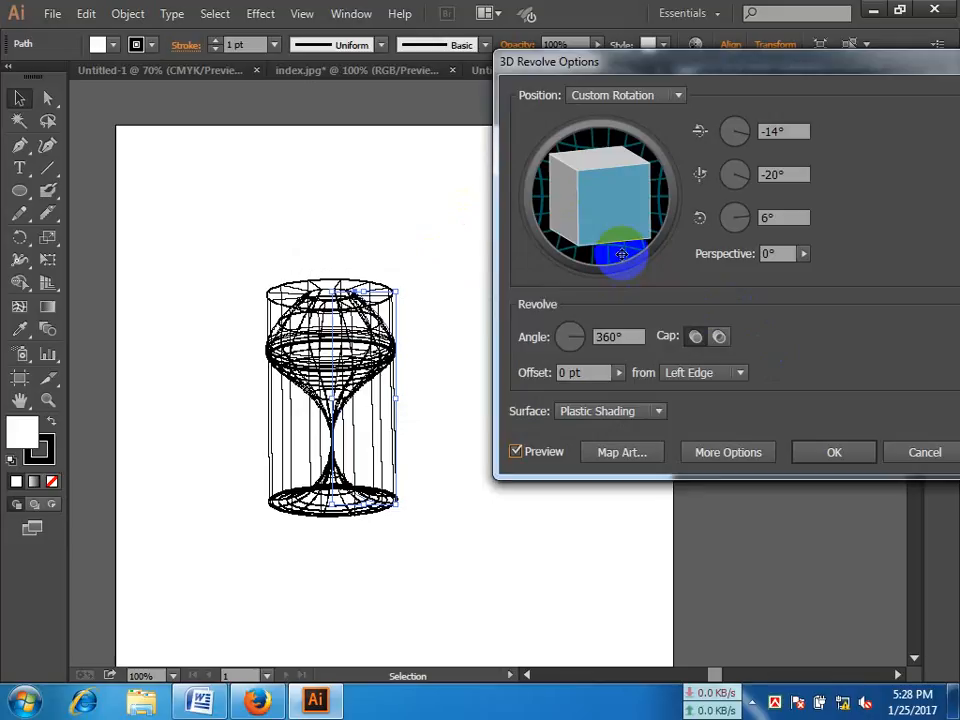
click(834, 452)
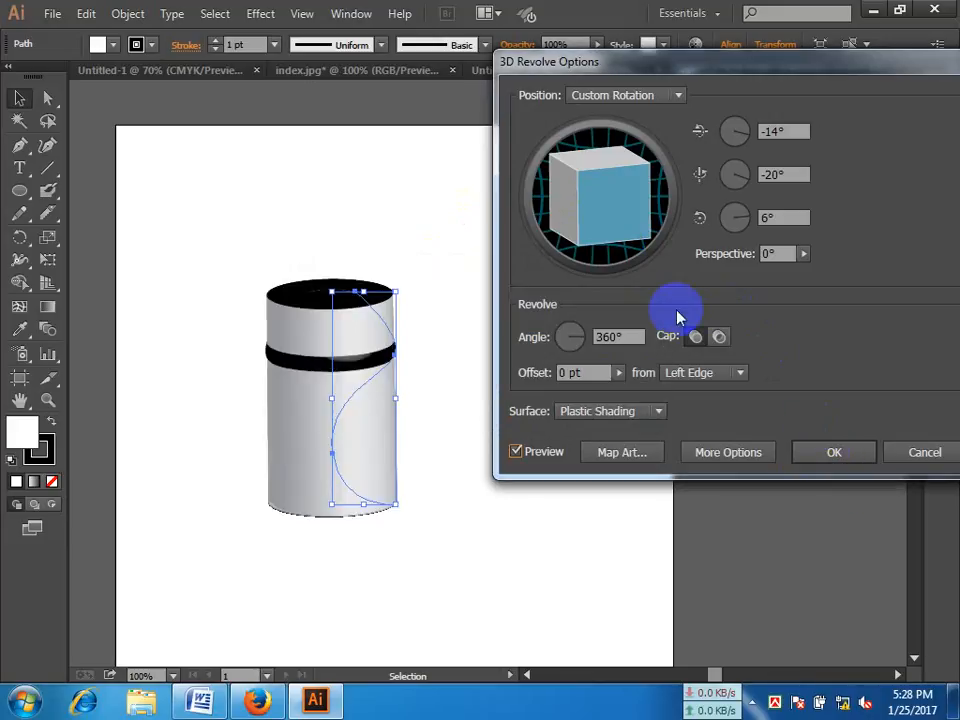
click(593, 214)
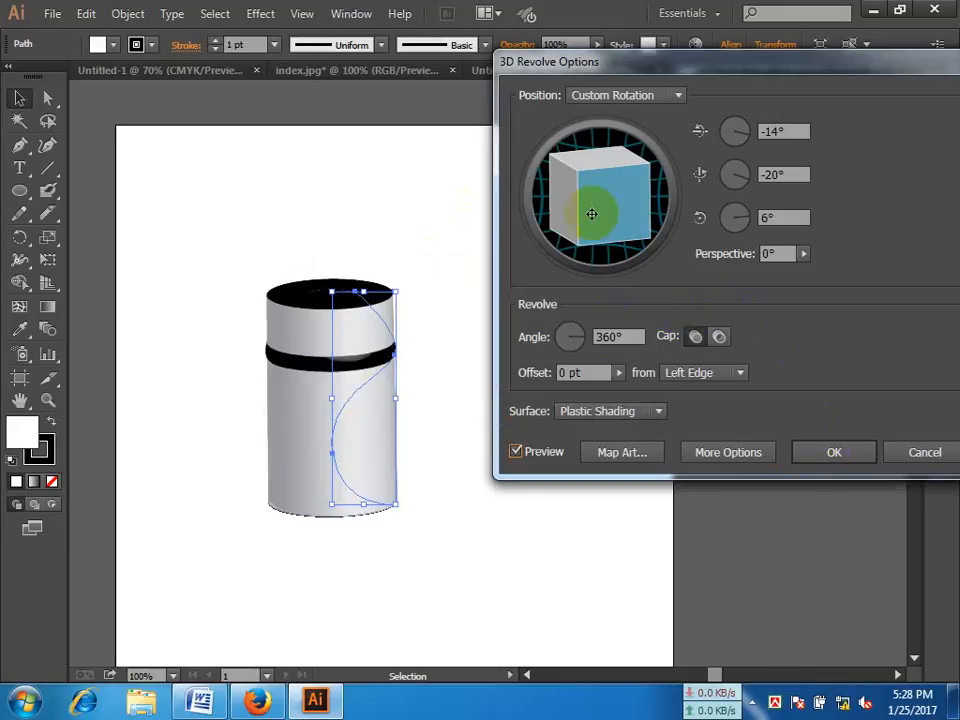
click(923, 456)
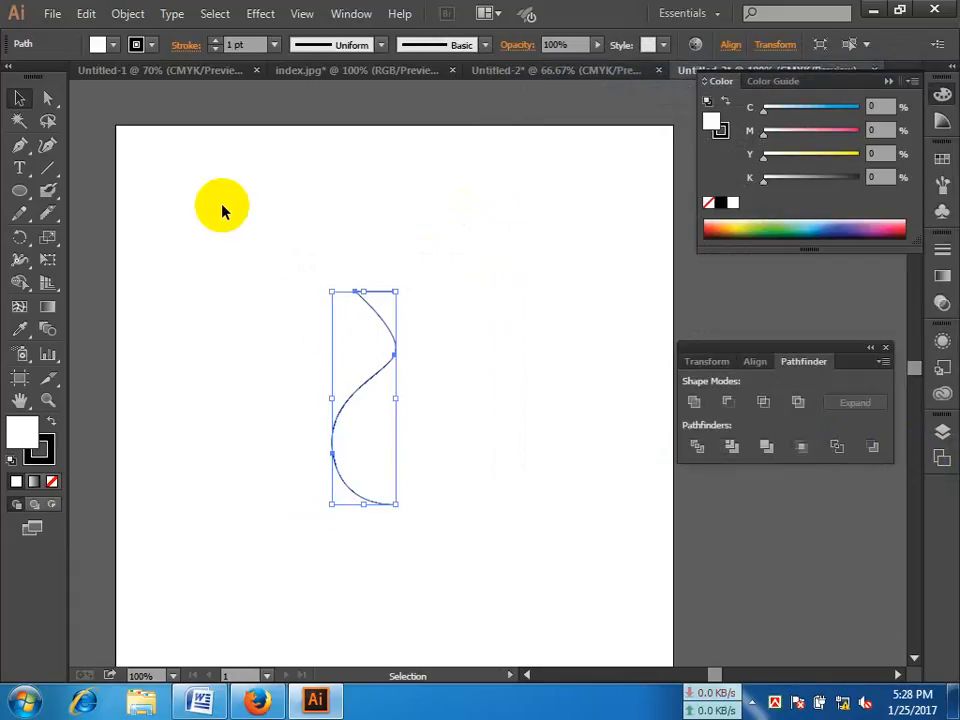
Step: Remove the profile's fill and apply a 360° 3D Revolve from the left edge, with custom rotation -15°, -19°, 5°
click(52, 481)
click(268, 13)
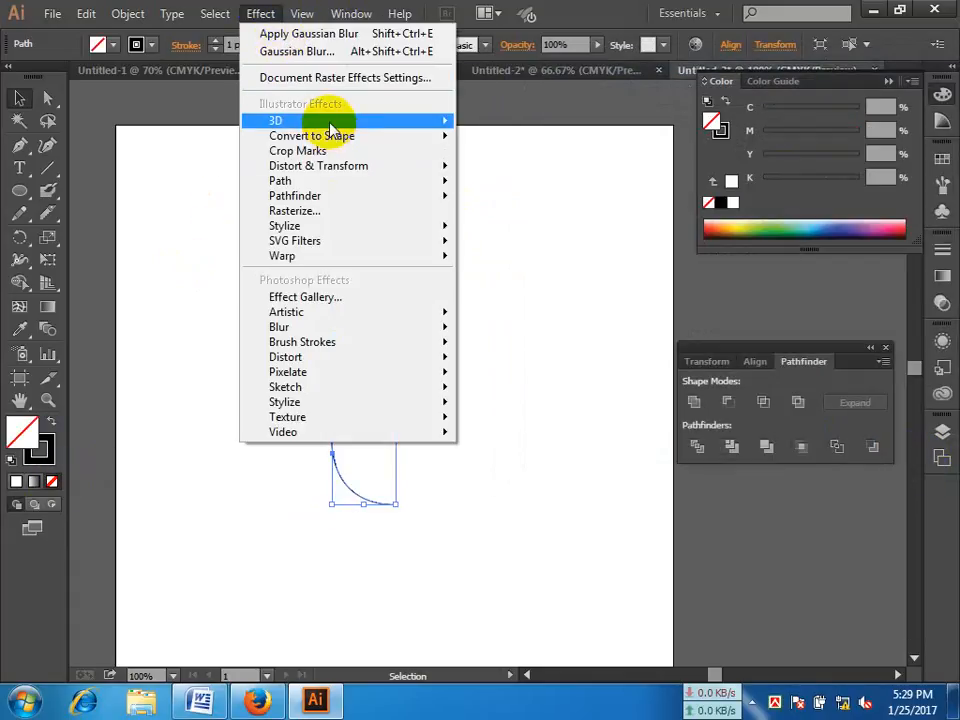
mouse_move(446, 122)
click(508, 145)
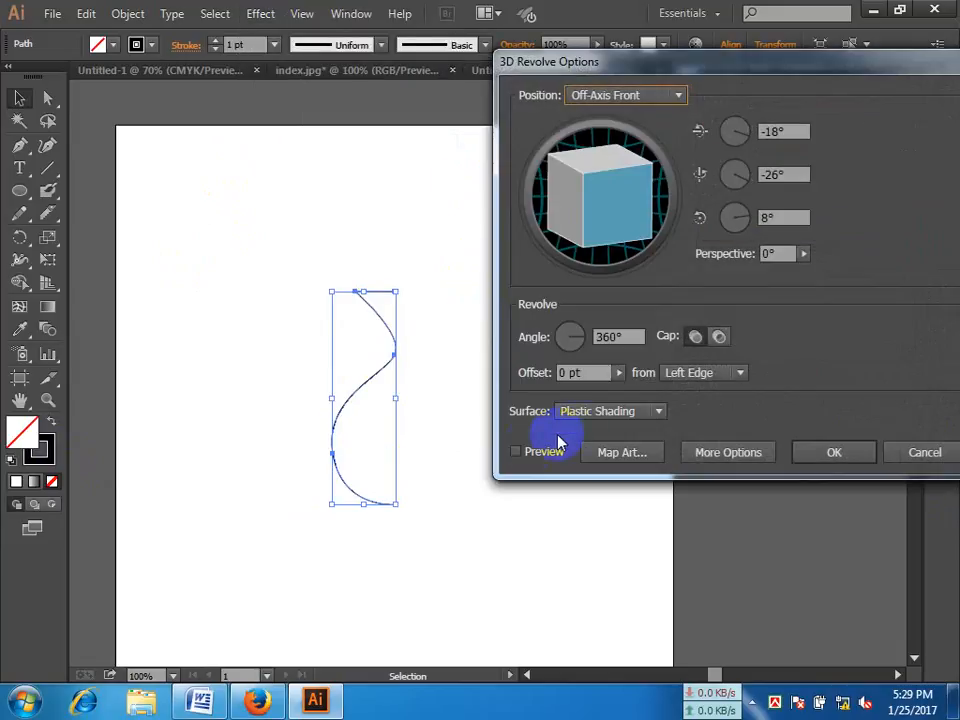
click(516, 452)
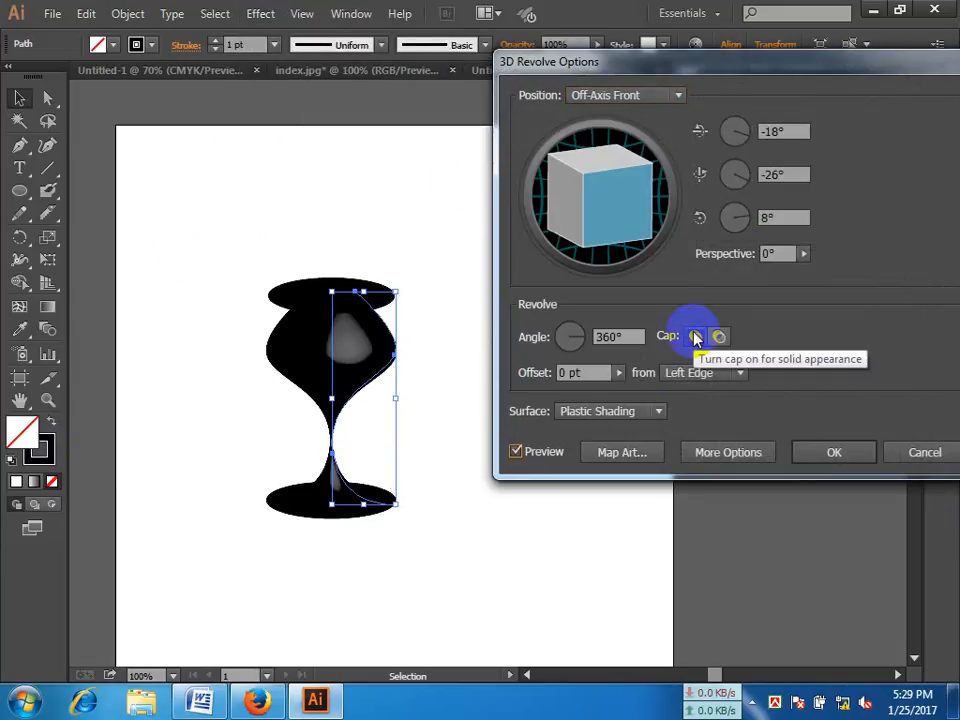
mouse_move(626, 212)
mouse_down()
mouse_move(621, 205)
mouse_move(633, 215)
mouse_move(621, 215)
mouse_up()
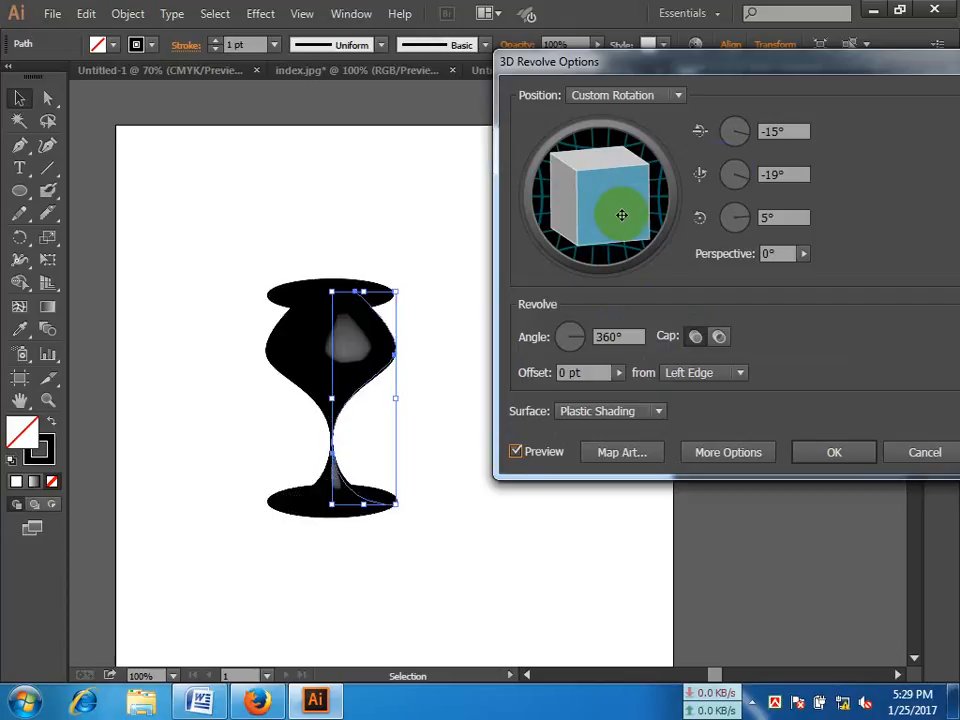
drag(796, 68, 739, 75)
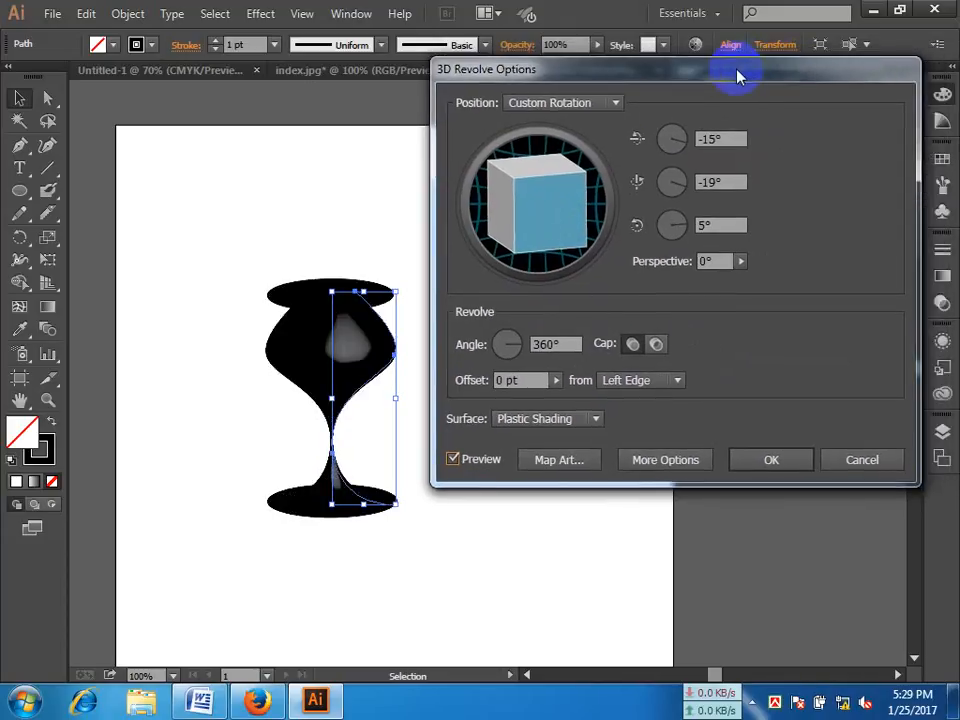
click(780, 461)
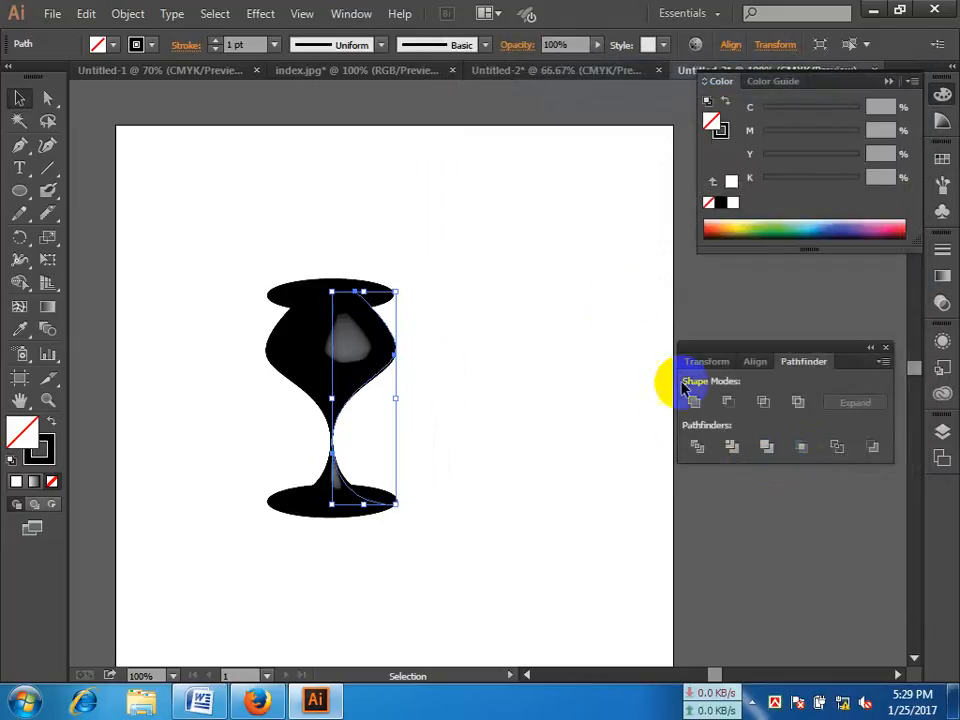
click(703, 300)
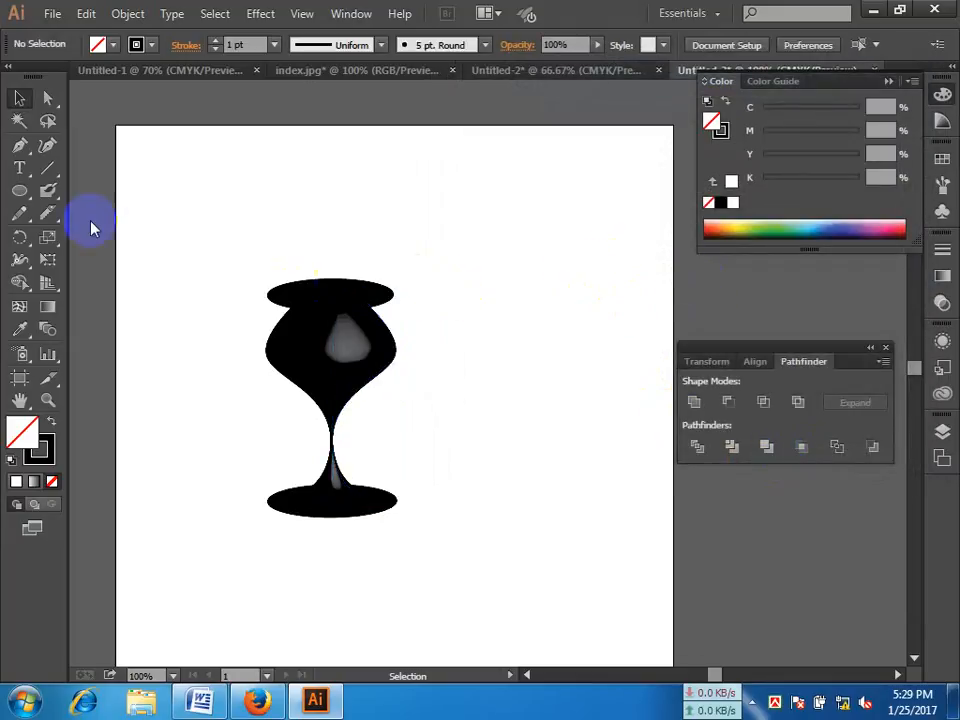
Step: Draw a flat ellipse inside the goblet's rim and give it a 47% black fill with no stroke
click(26, 193)
key(ctrl+space)
ctrl+click(409, 336)
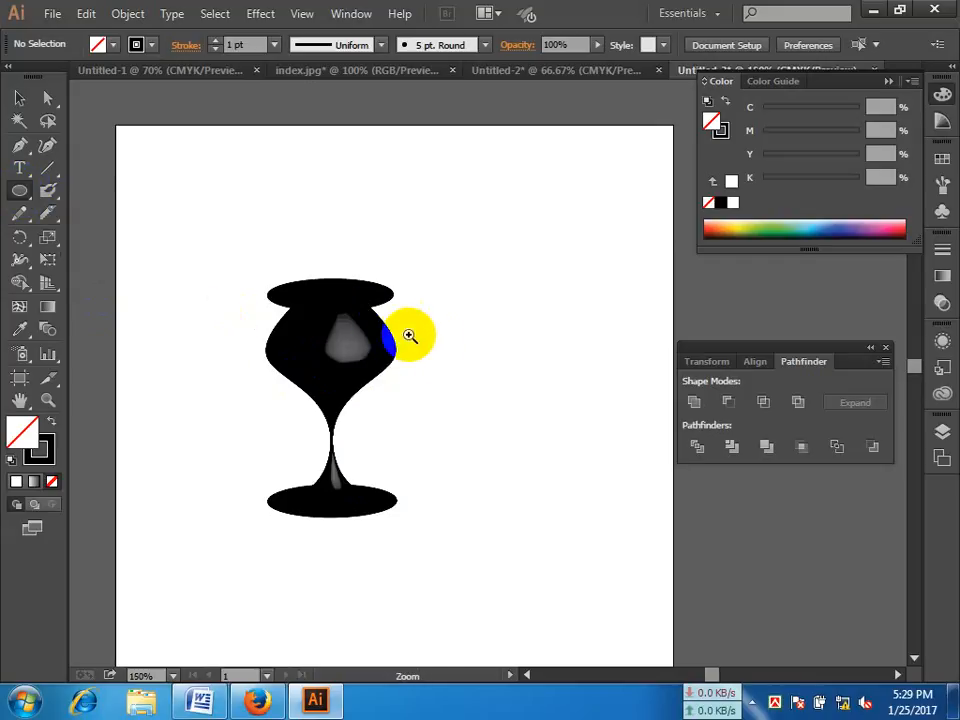
drag(430, 336, 404, 305)
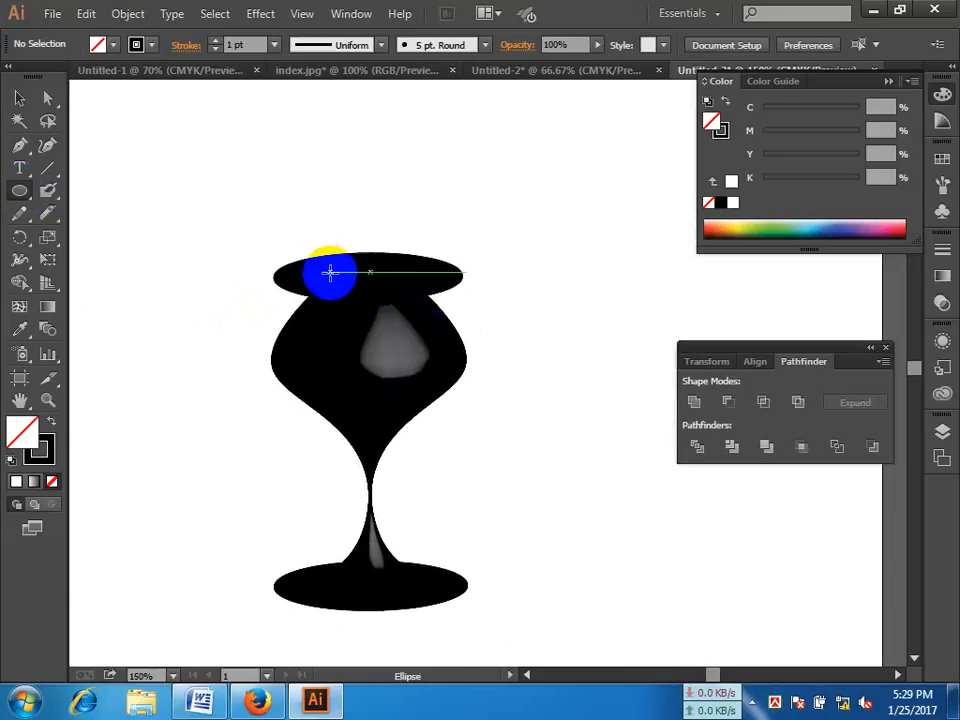
drag(330, 272, 441, 287)
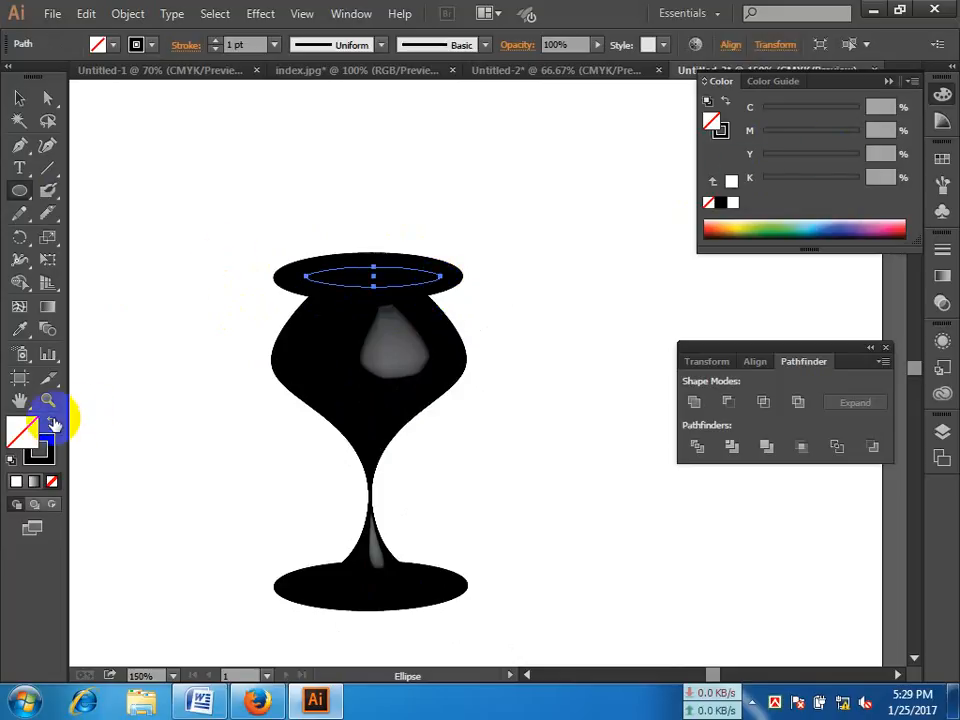
click(54, 424)
click(810, 180)
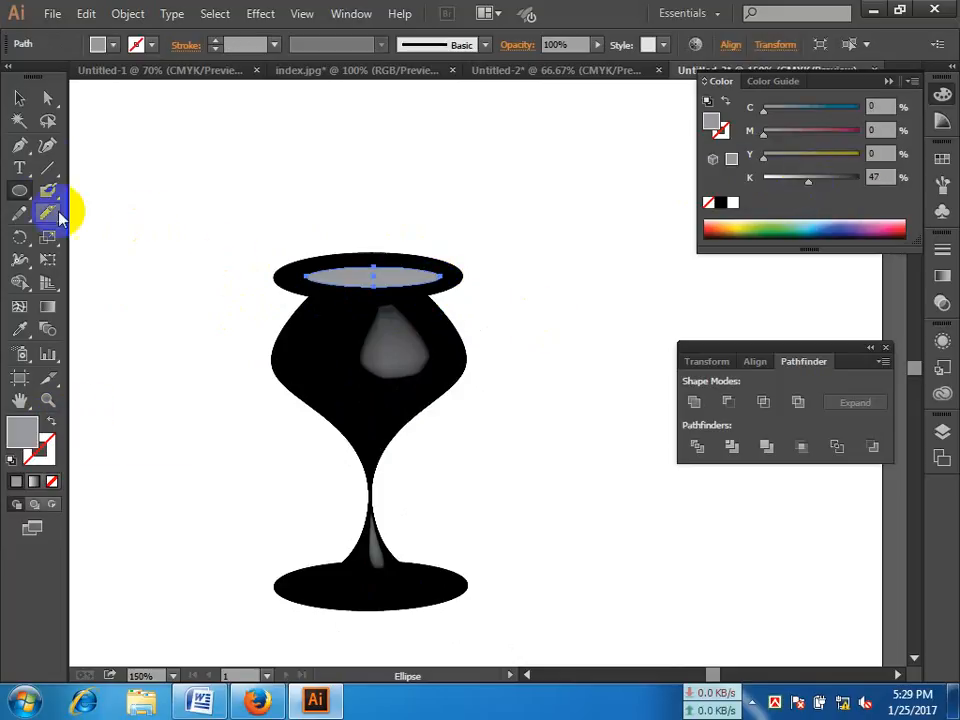
Step: Stretch the gray ellipse upward and to both sides so it fills most of the goblet's rim
click(20, 97)
click(410, 292)
drag(374, 267, 374, 261)
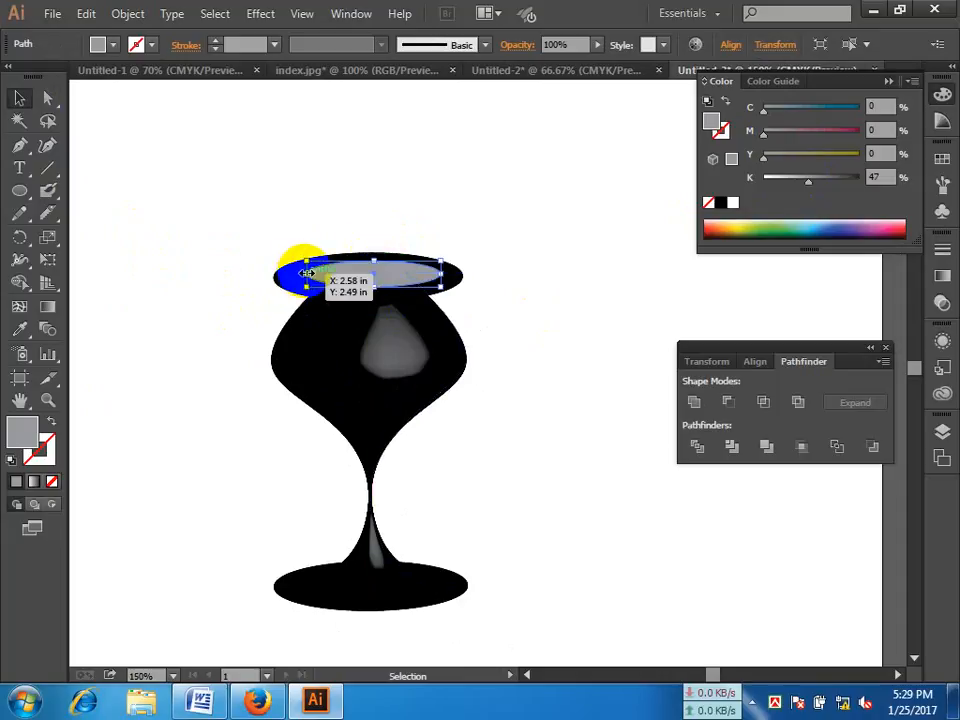
drag(307, 274, 290, 273)
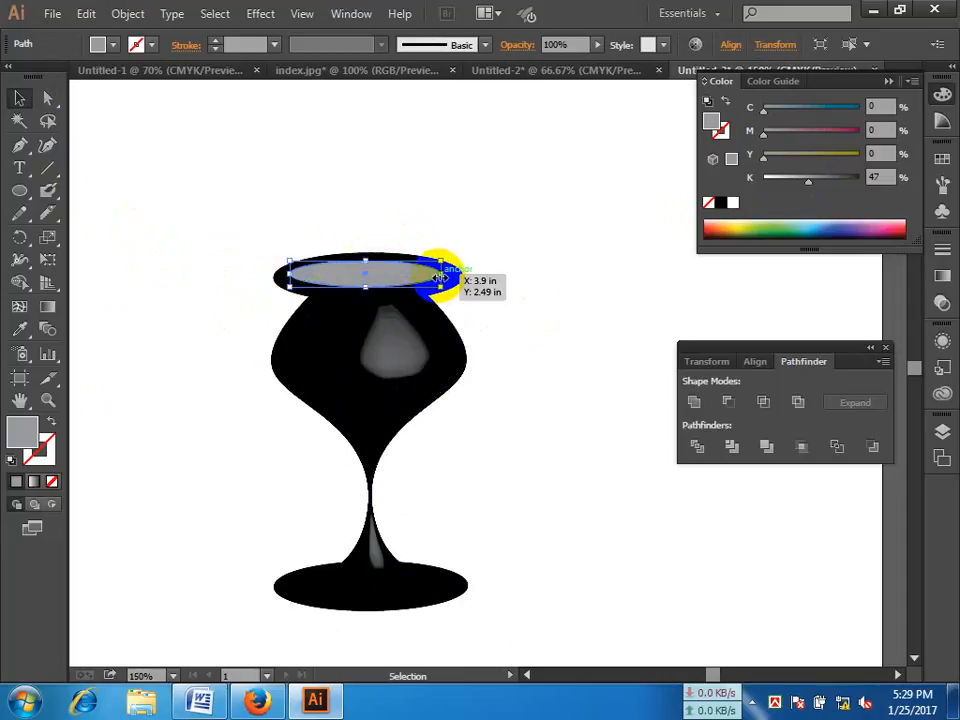
drag(441, 273, 452, 275)
click(626, 296)
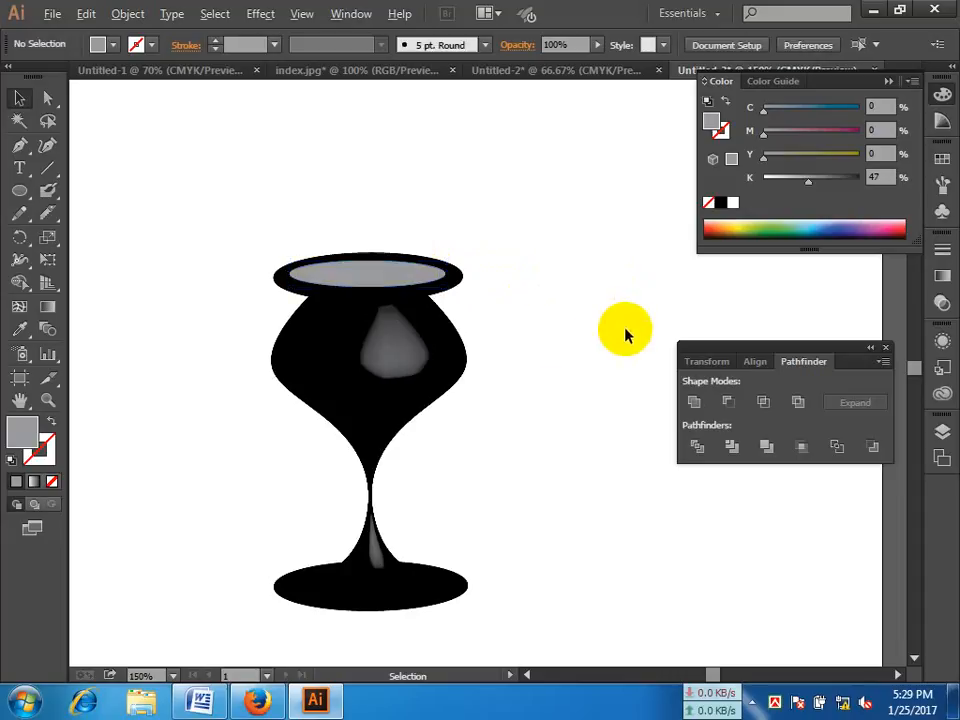
key(alt+space)
key(Escape)
key(alt+space)
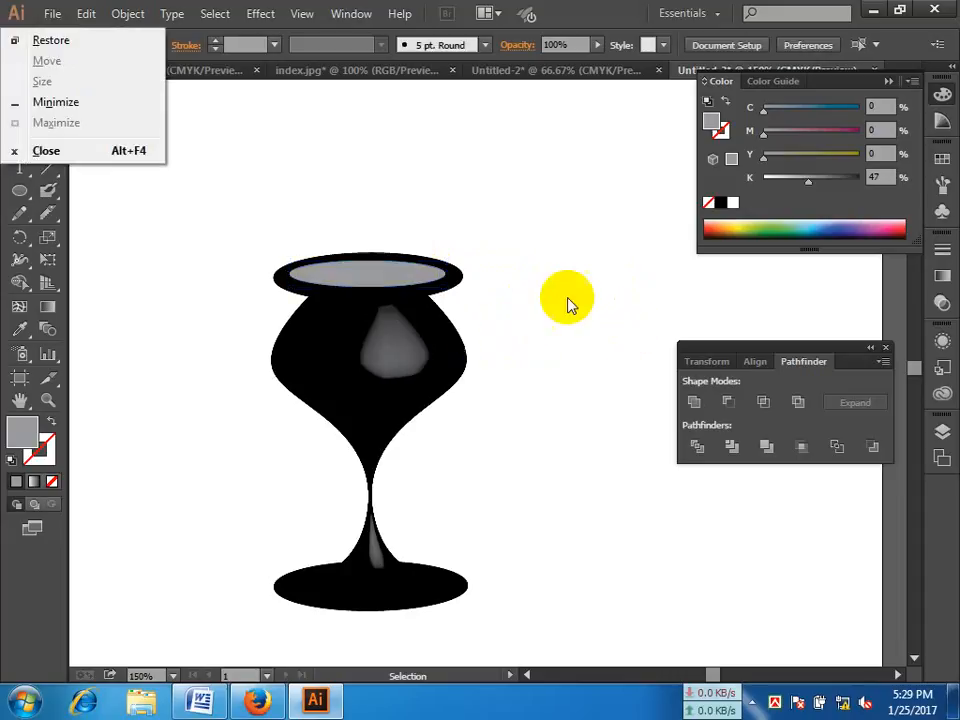
key(Escape)
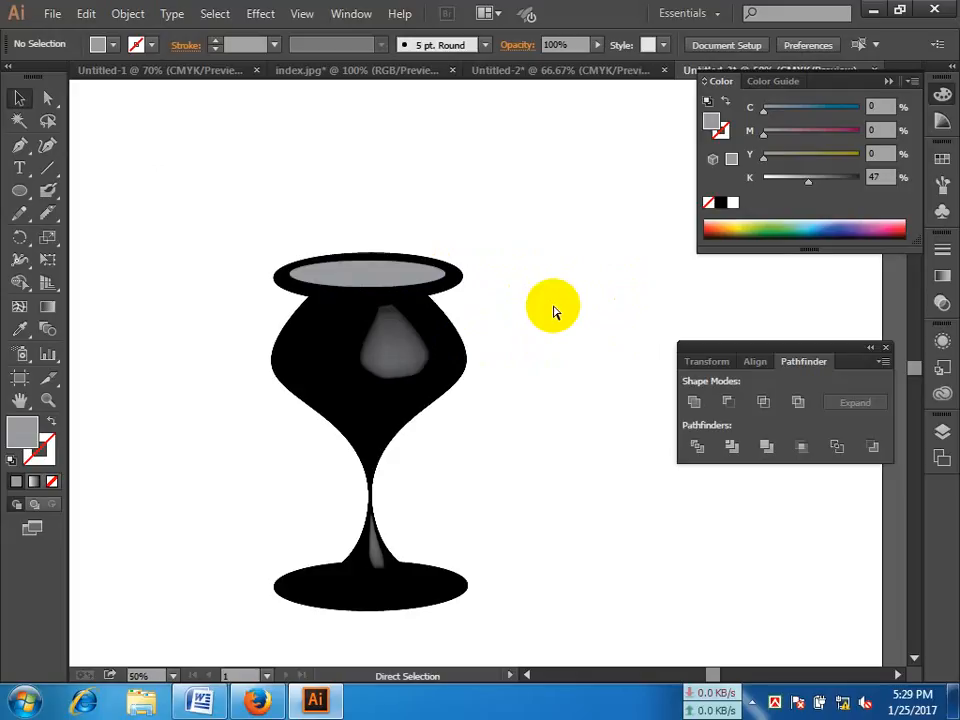
key(ctrl+0)
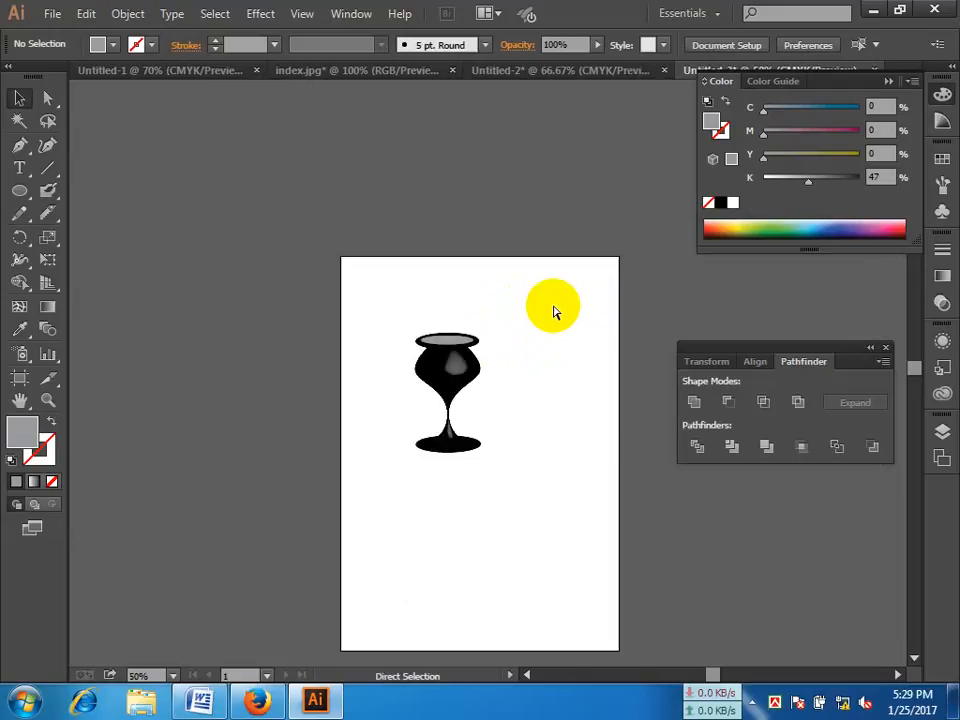
key(ctrl+plus)
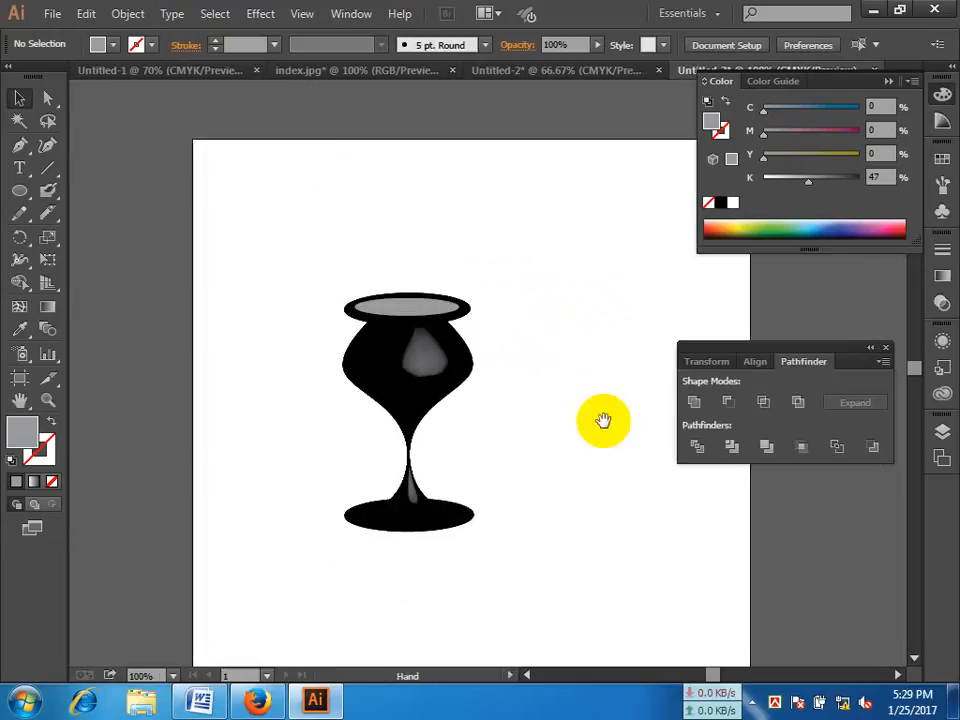
drag(604, 420, 476, 336)
Step: Create a new one-artboard A4 document in portrait orientation, 8.27 in wide and 11.69 in high
click(52, 13)
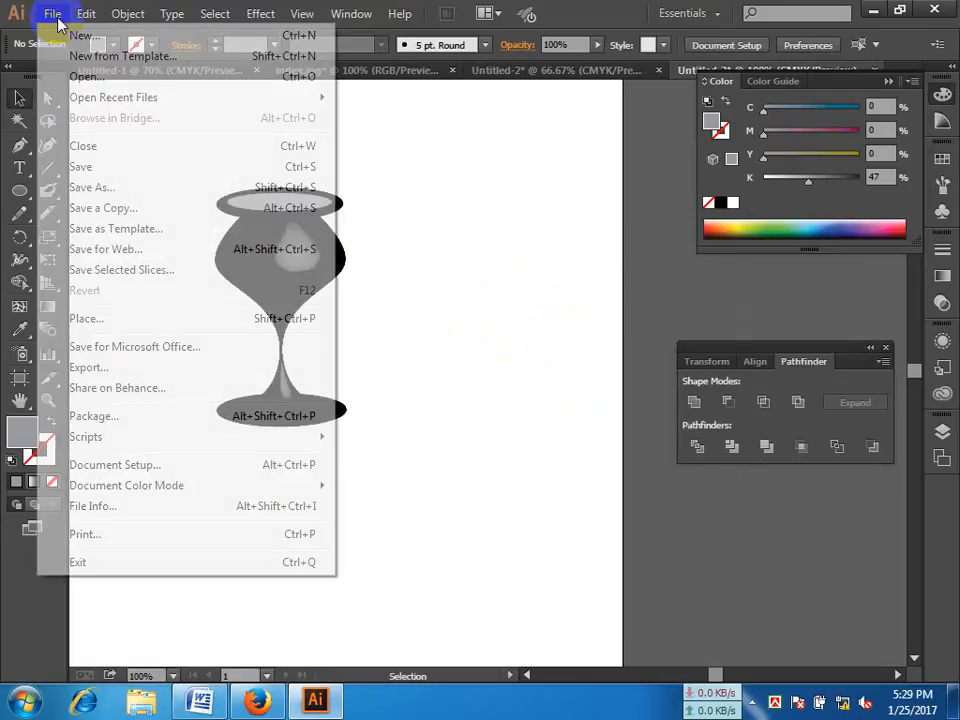
click(82, 34)
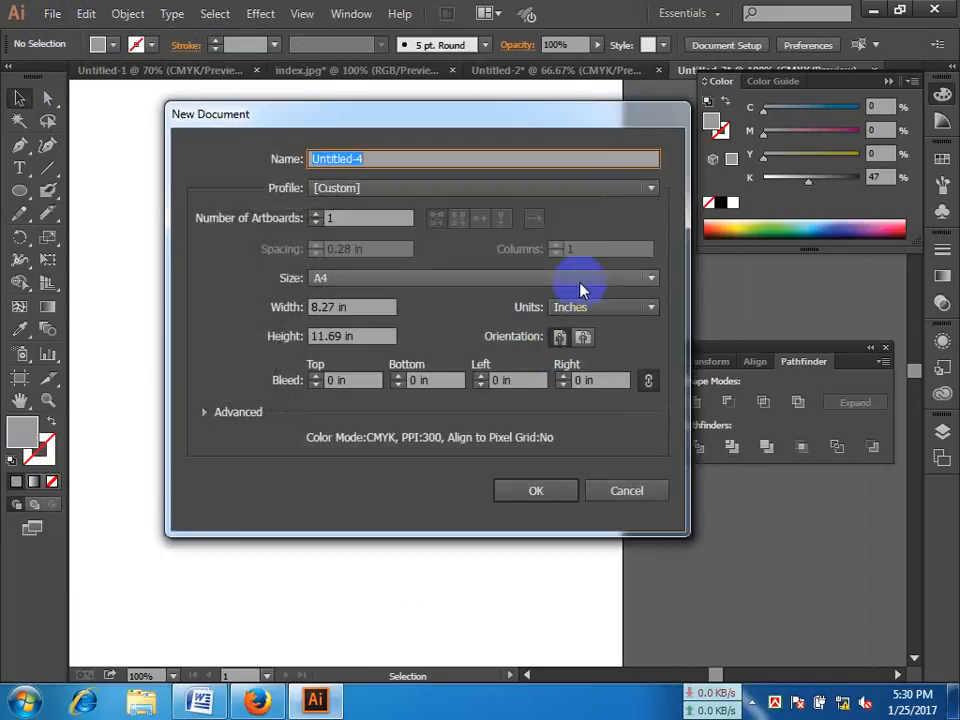
click(542, 492)
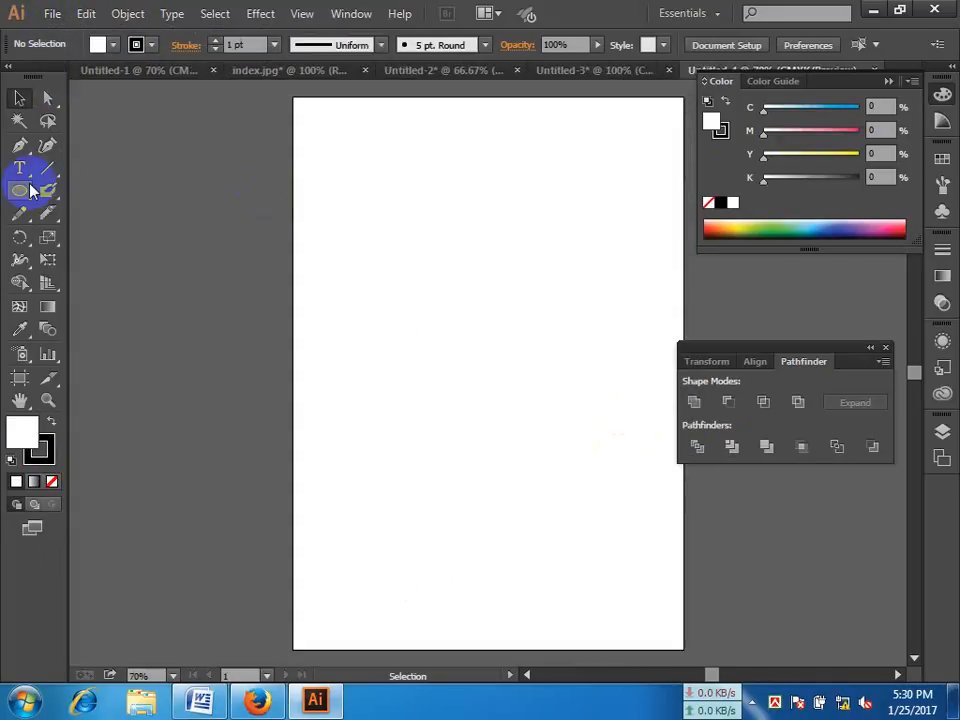
Step: Draw a closed heart outline with the Pen tool in the page's upper-left area, then deselect it
click(20, 144)
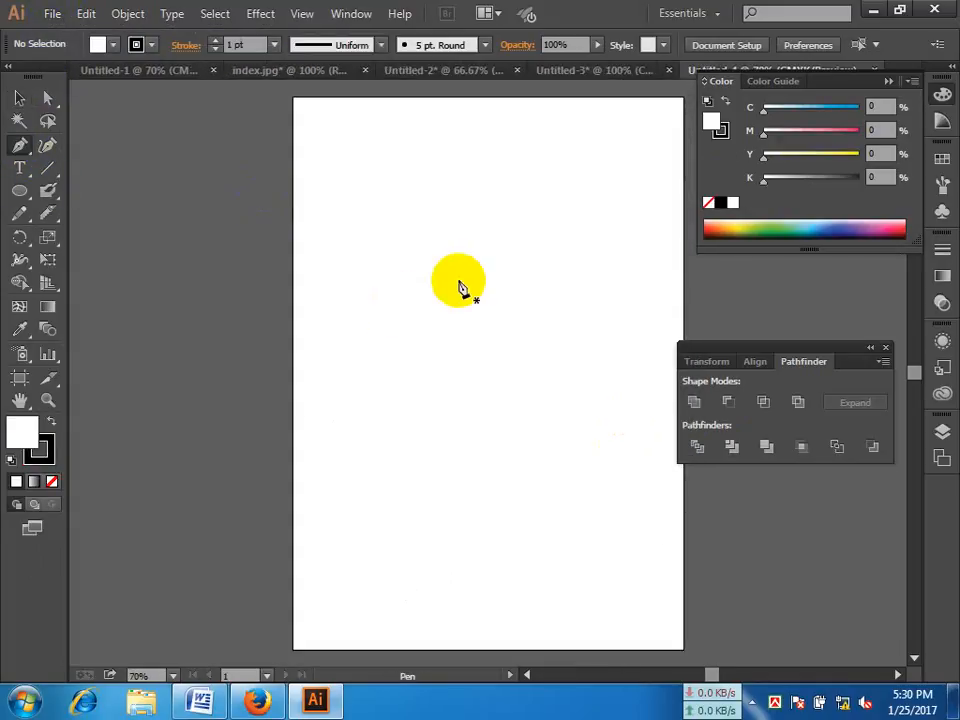
drag(456, 281, 343, 296)
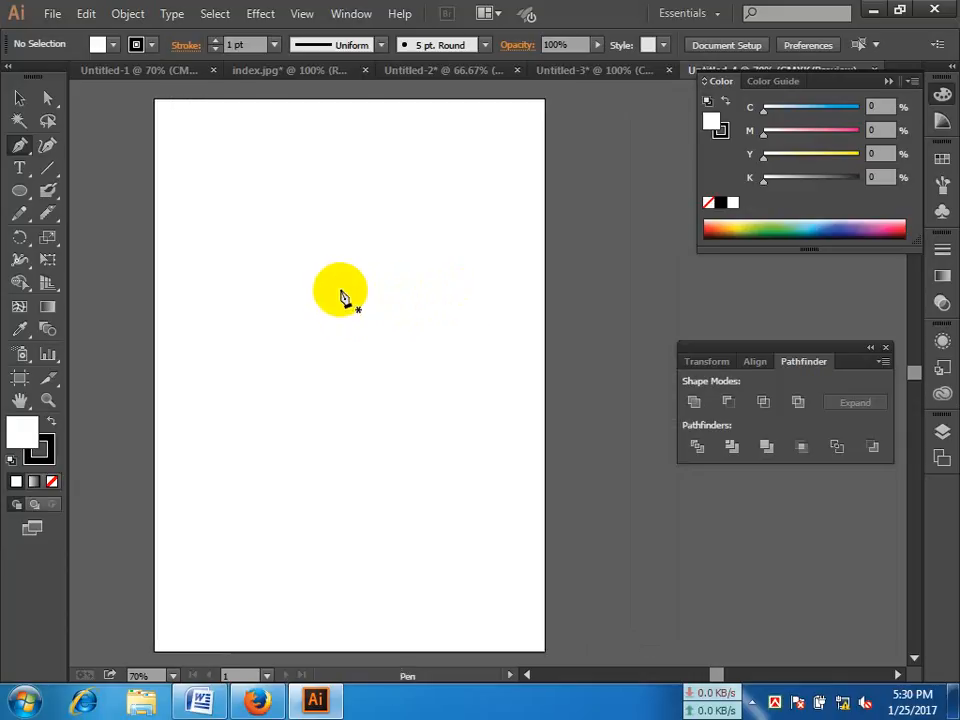
click(264, 221)
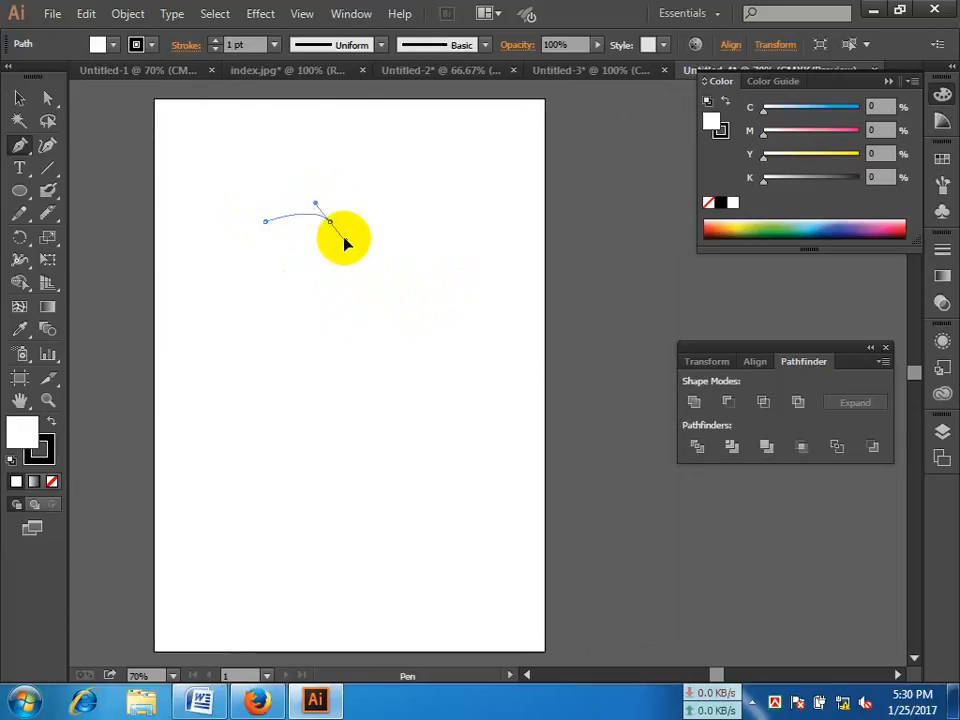
mouse_move(345, 243)
mouse_down()
mouse_move(350, 270)
mouse_move(346, 260)
mouse_up()
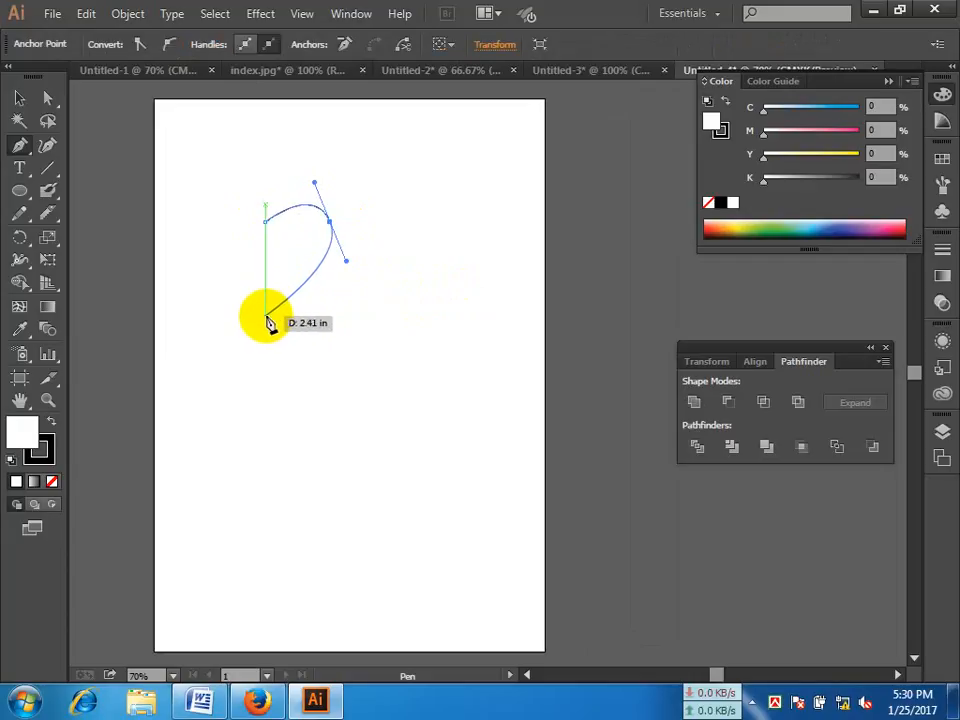
click(266, 320)
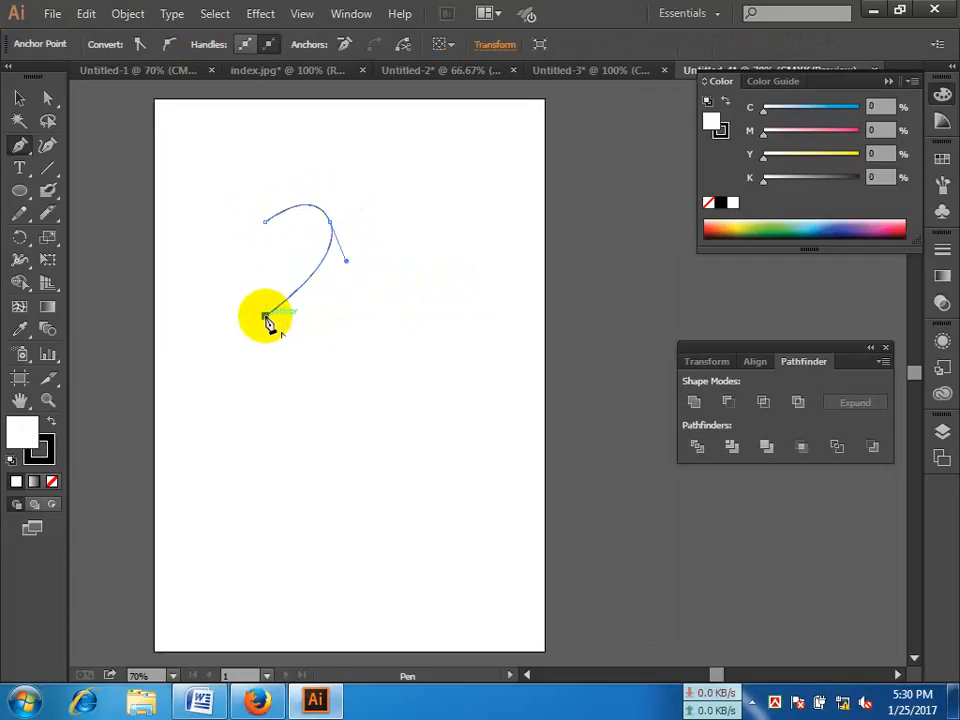
drag(267, 320, 204, 180)
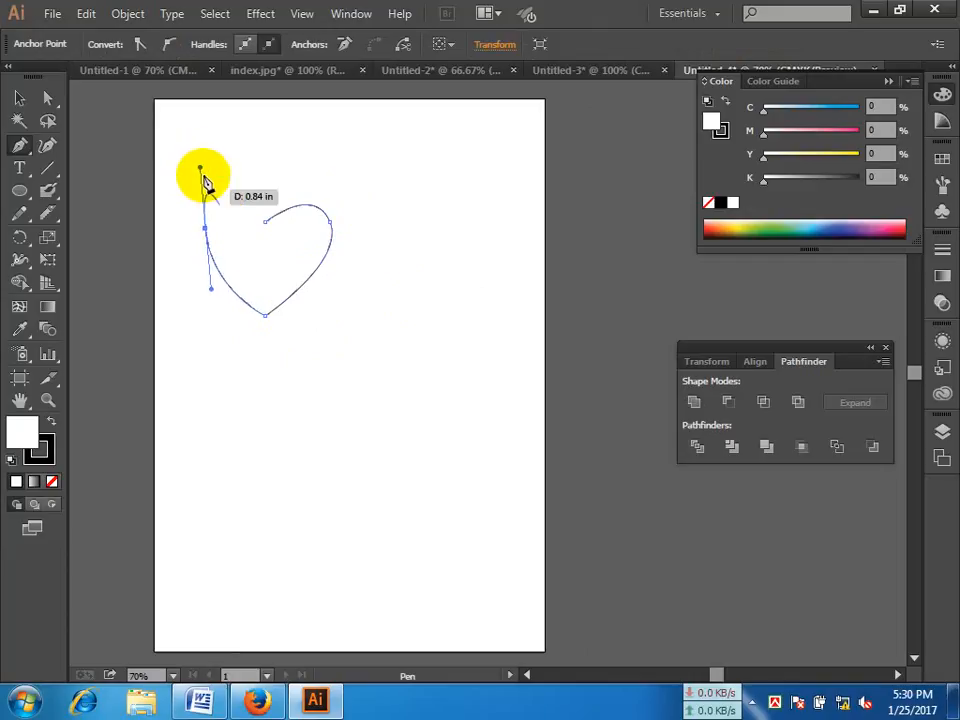
mouse_move(265, 218)
mouse_down()
mouse_move(272, 240)
mouse_move(266, 226)
mouse_up()
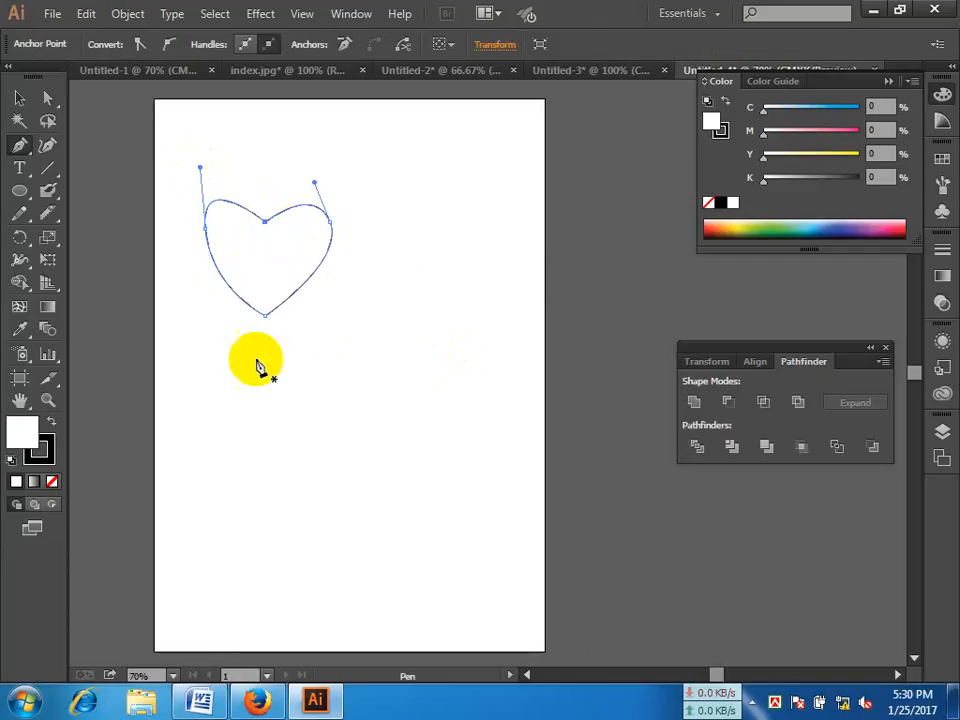
click(19, 97)
click(394, 214)
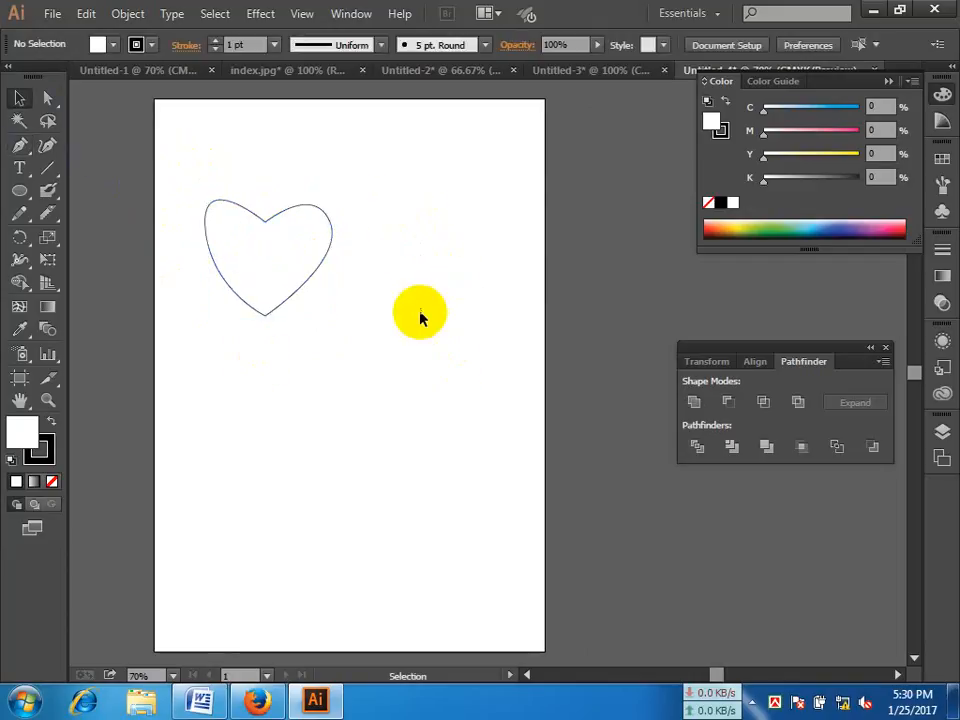
Step: Reshape the heart's left half by adjusting its curve handles so it better matches the right half
key(space)
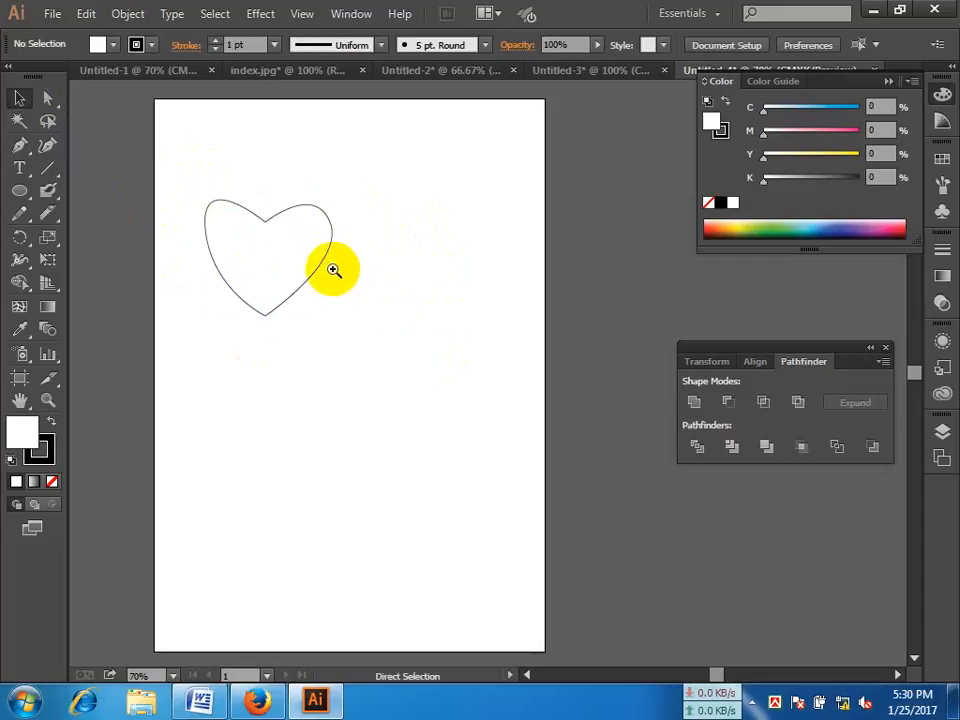
click(328, 271)
drag(358, 291, 302, 266)
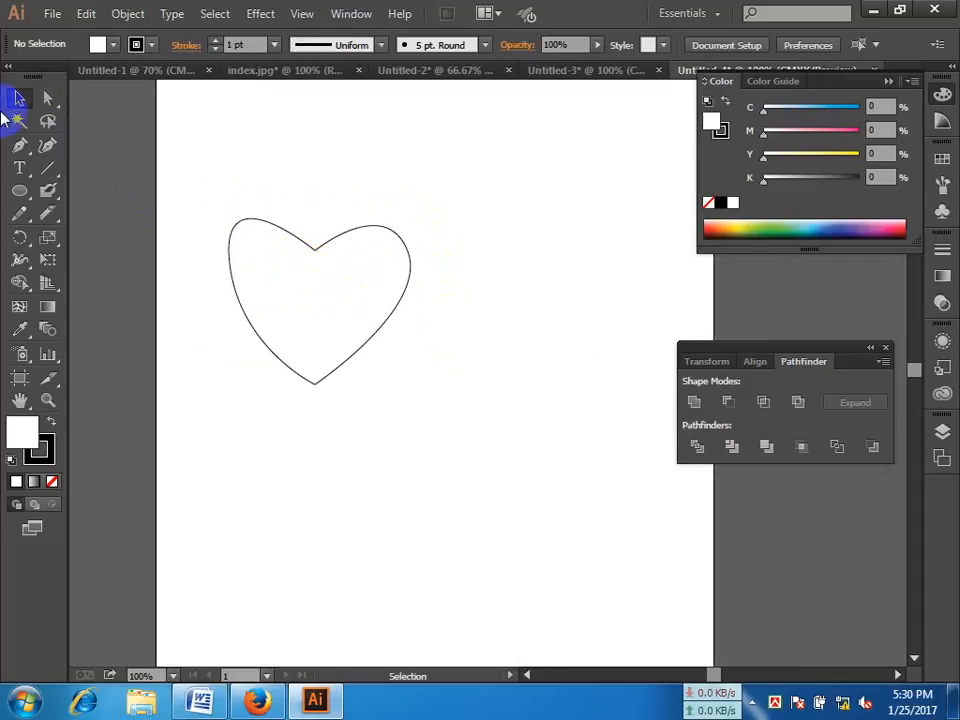
click(52, 100)
click(47, 99)
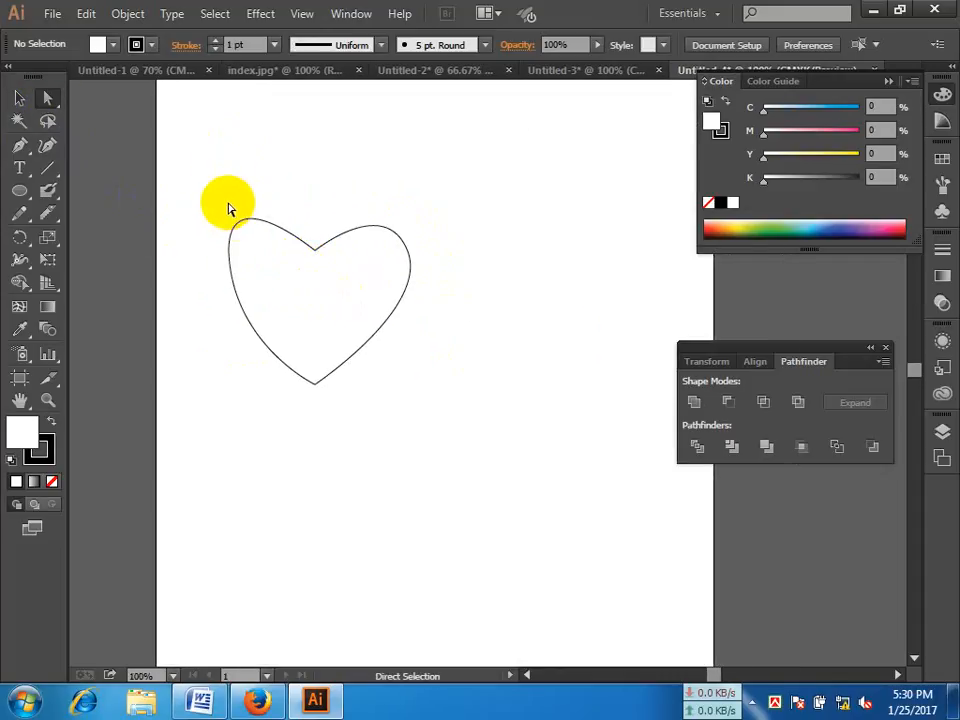
drag(229, 204, 254, 250)
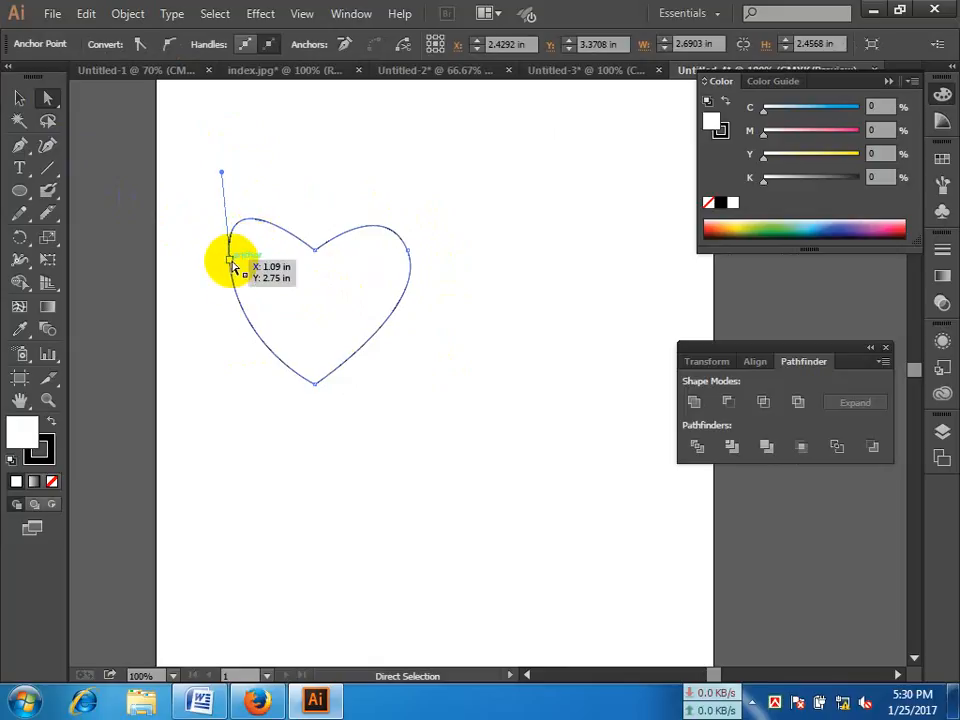
drag(221, 176, 262, 185)
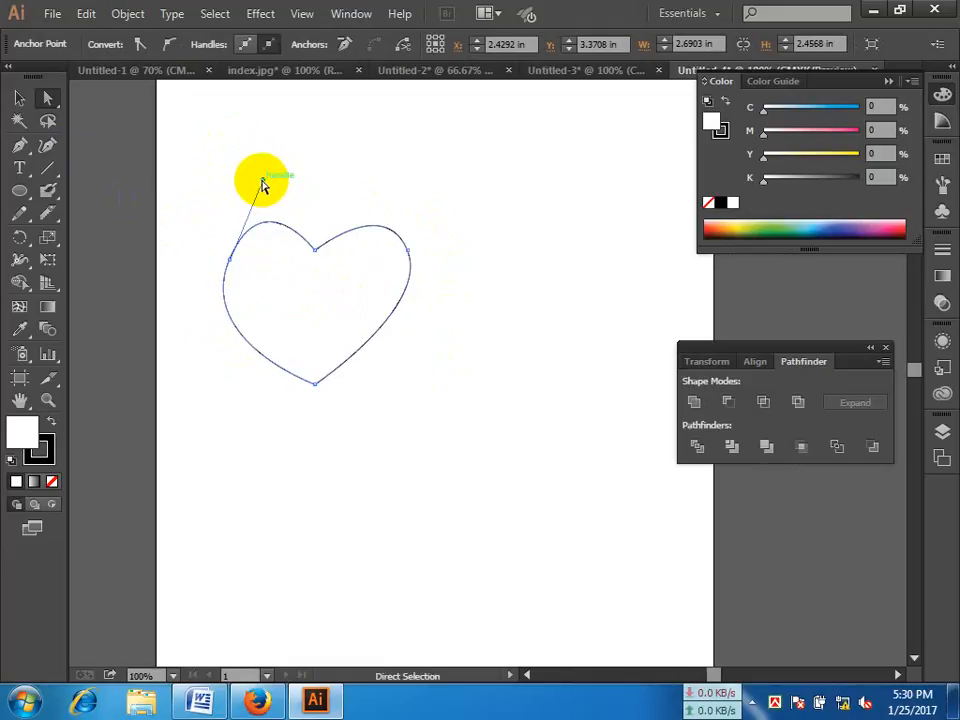
click(315, 386)
drag(199, 345, 216, 302)
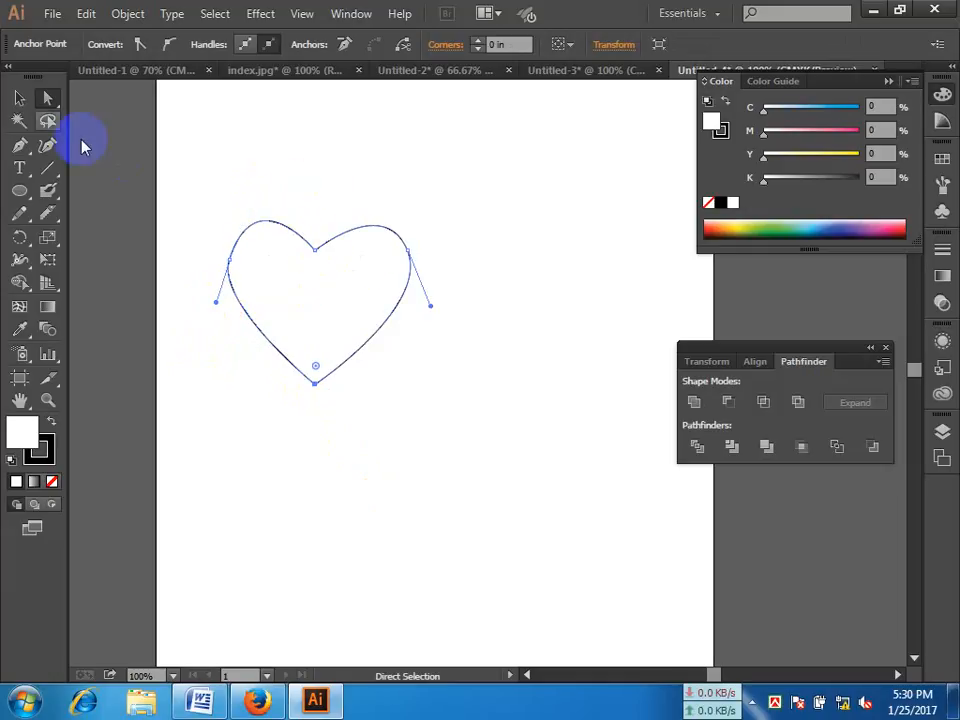
Step: Scale the heart down to roughly a third of its size, with a black fill and no stroke, near the page's upper left
click(19, 97)
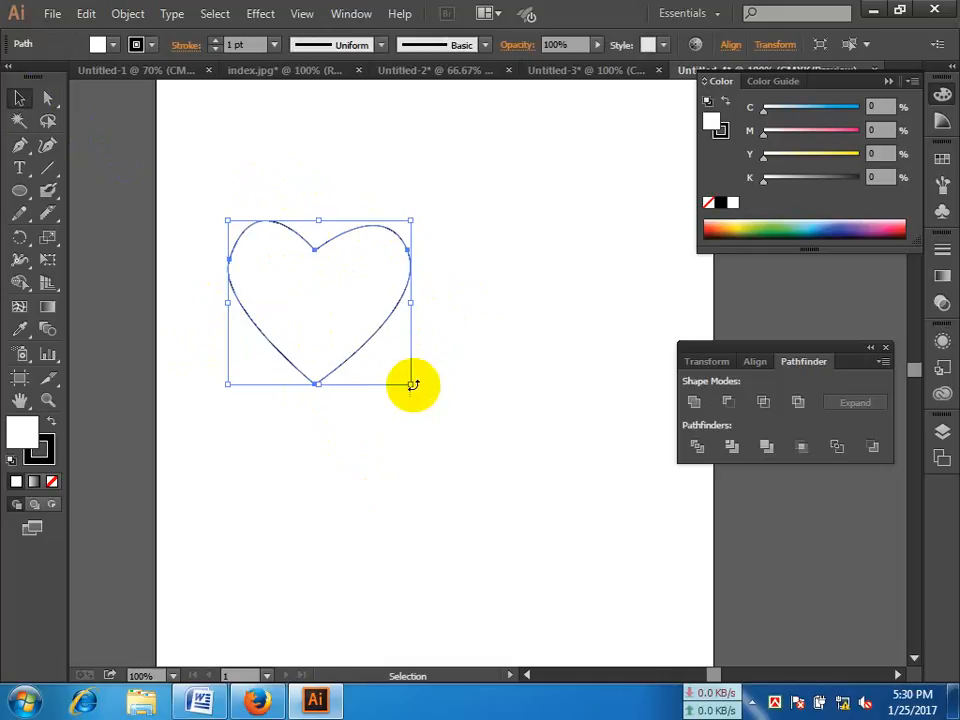
drag(388, 358, 337, 317)
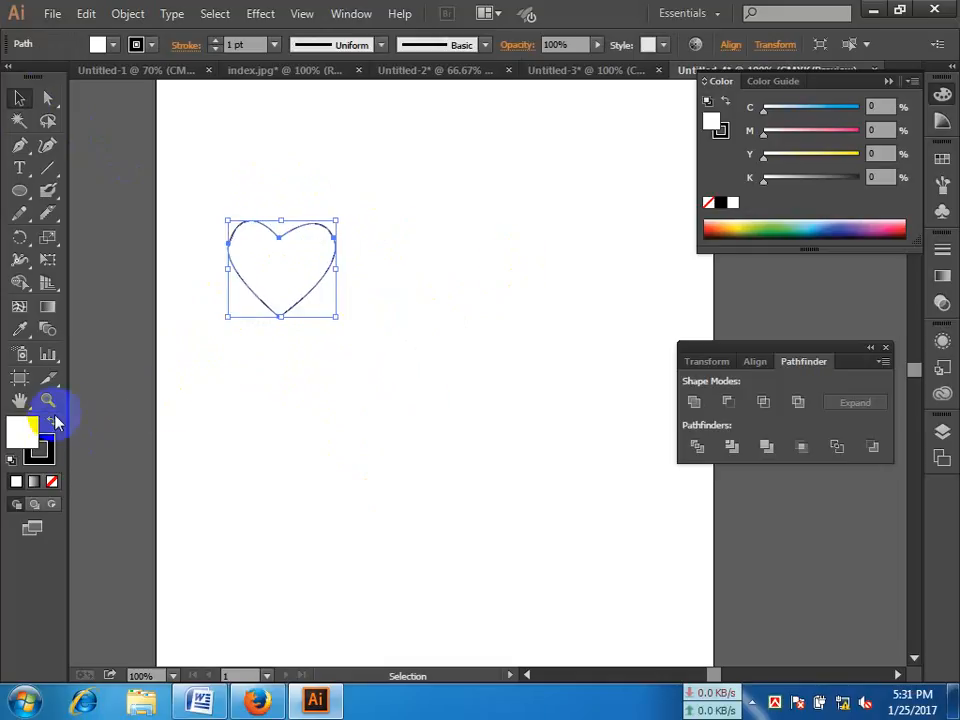
click(54, 422)
click(41, 449)
click(56, 483)
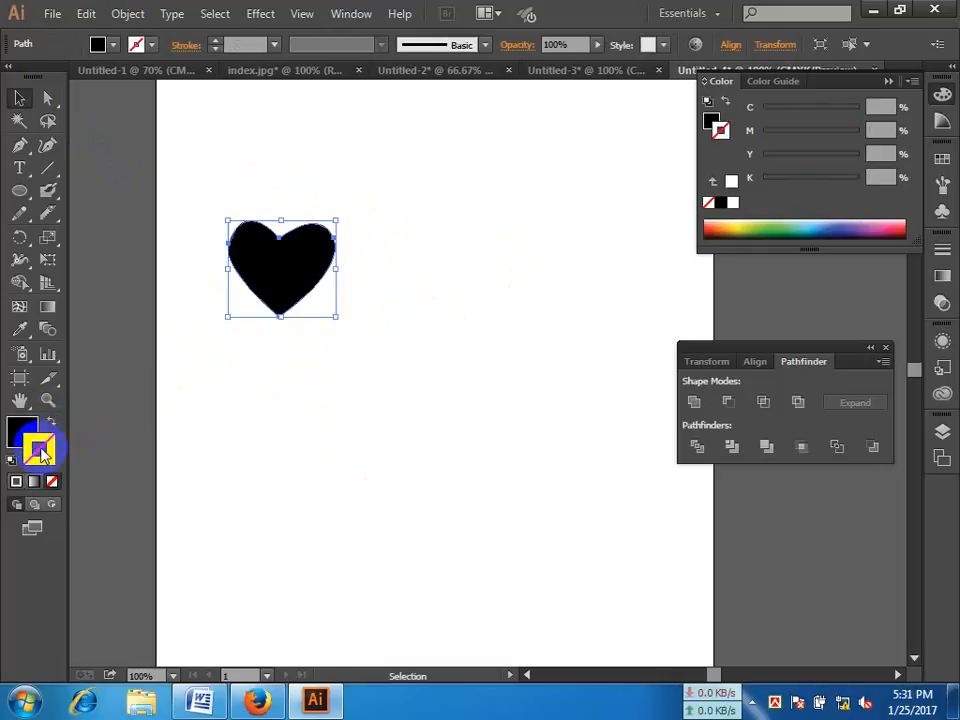
click(22, 432)
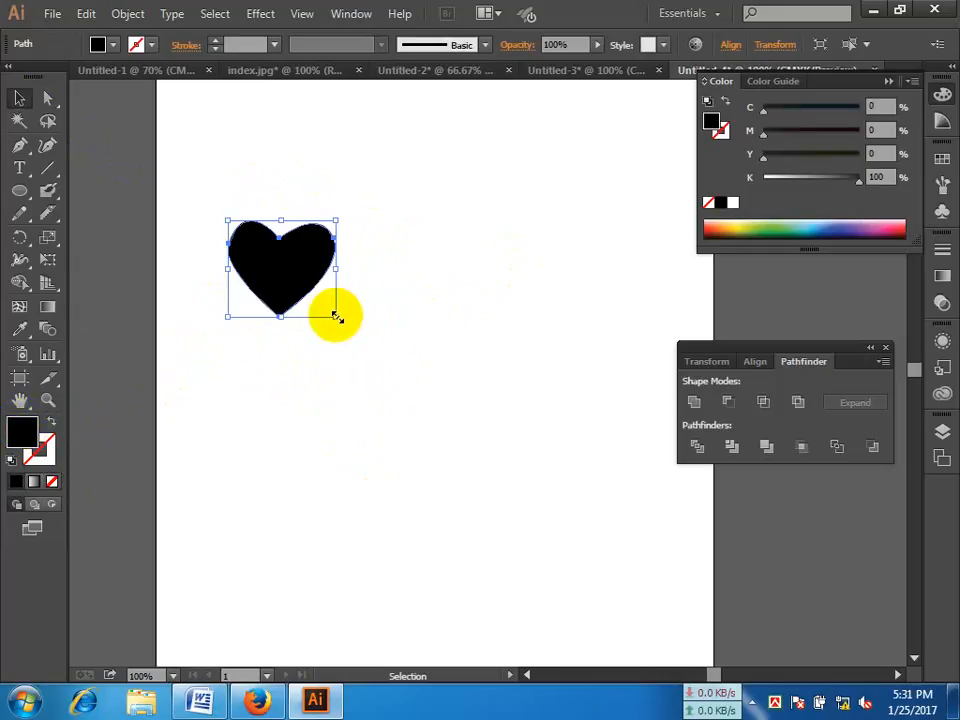
drag(336, 318, 254, 231)
click(314, 283)
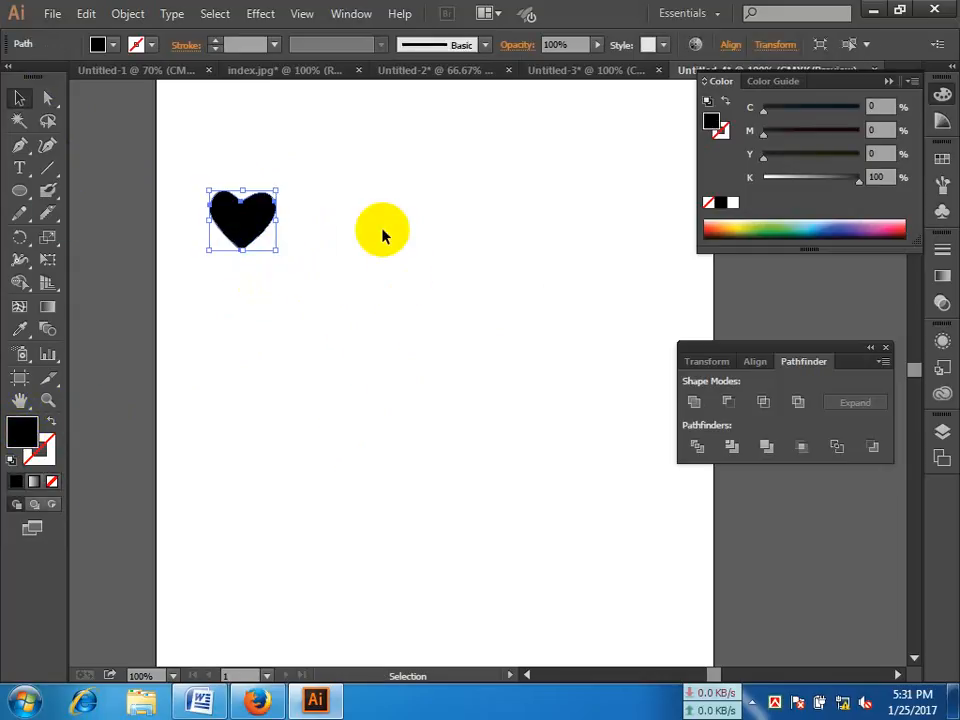
Step: Start a Distort & Transform Transform effect on the heart with preview on, scaling 87% horizontally and 88% vertically
click(268, 16)
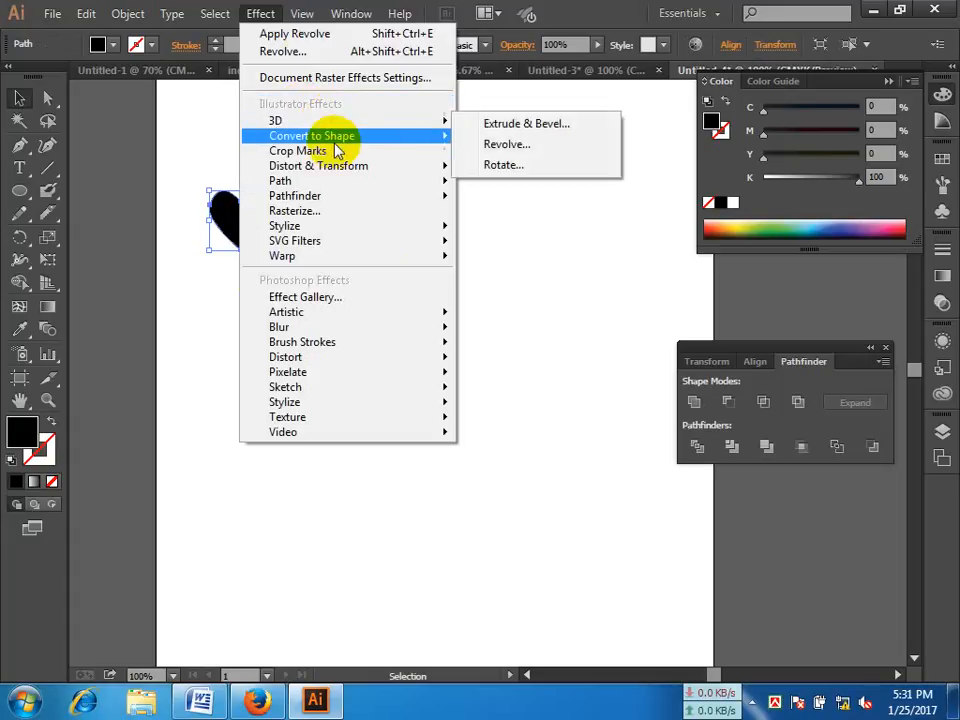
mouse_move(368, 173)
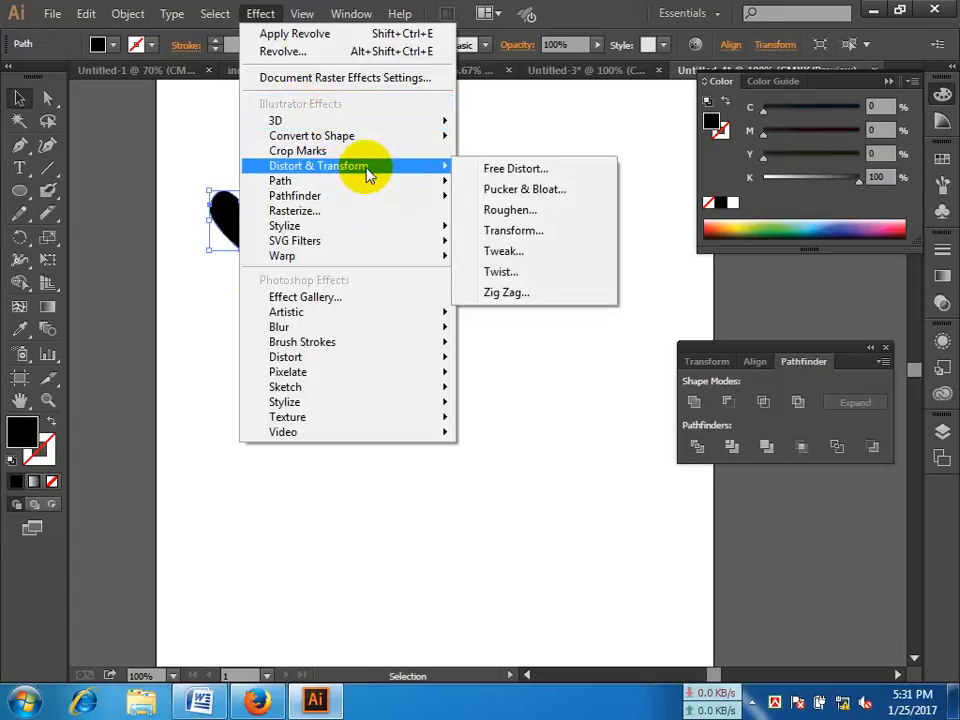
click(561, 243)
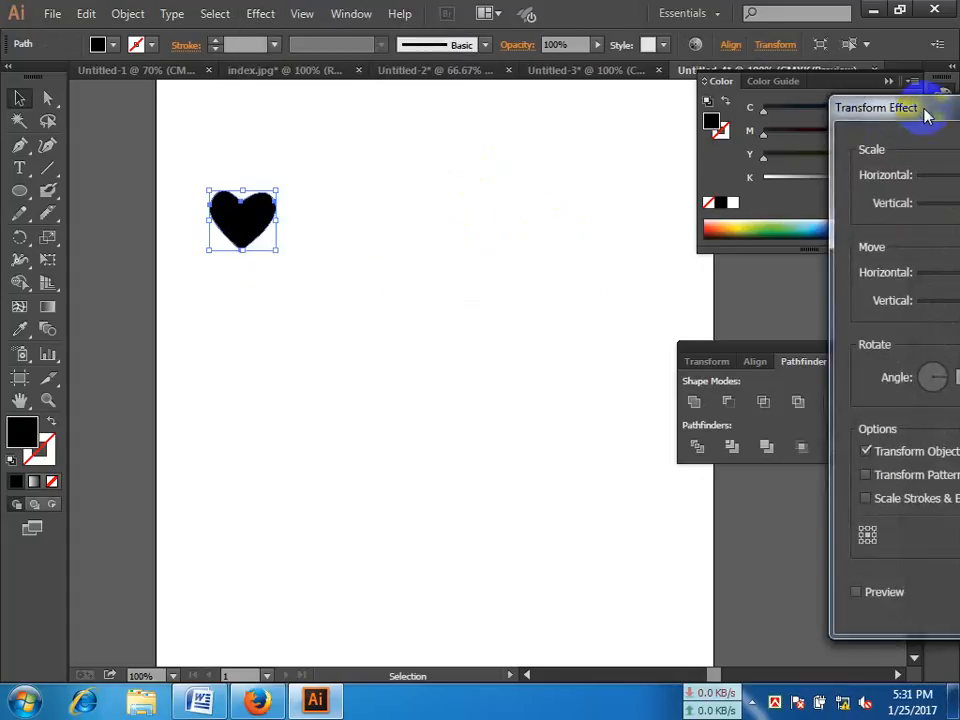
drag(925, 115, 563, 55)
click(494, 533)
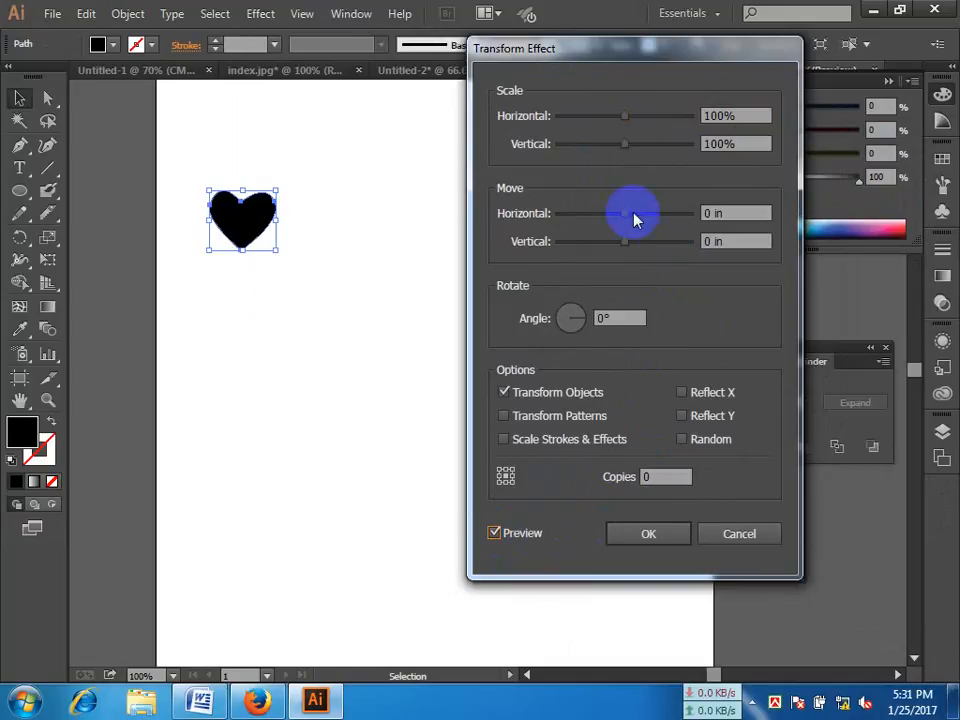
drag(632, 131, 617, 119)
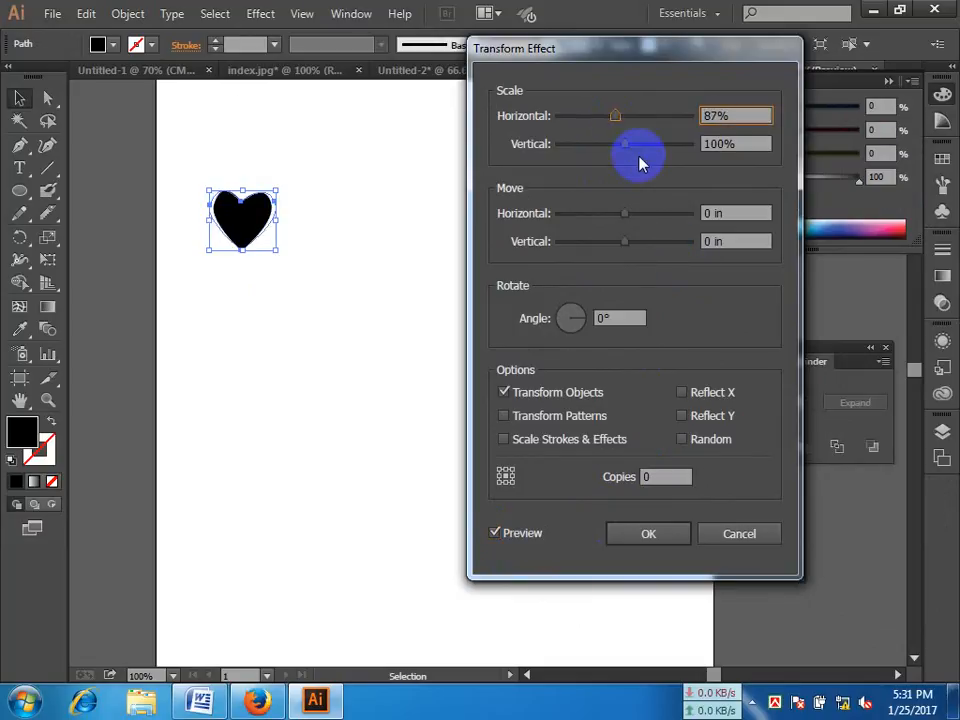
drag(622, 150, 617, 160)
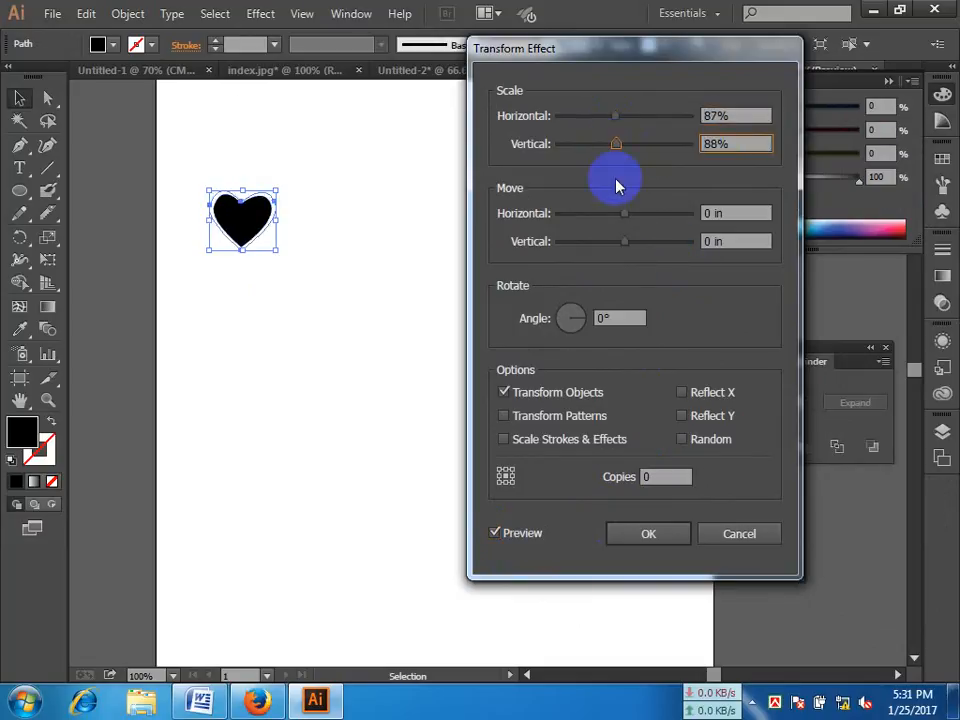
Step: Set the Transform effect's rotation angle to 10°
click(617, 318)
double_click(621, 318)
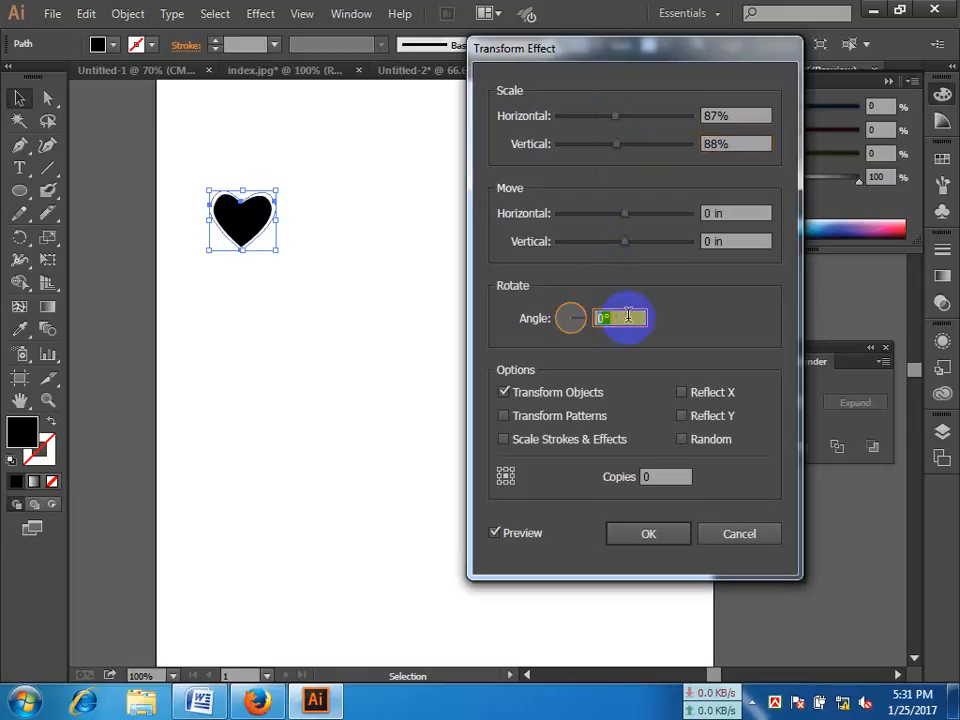
key(Up)
key(Up)
key(Up)
key(Up)
key(Up)
key(Up)
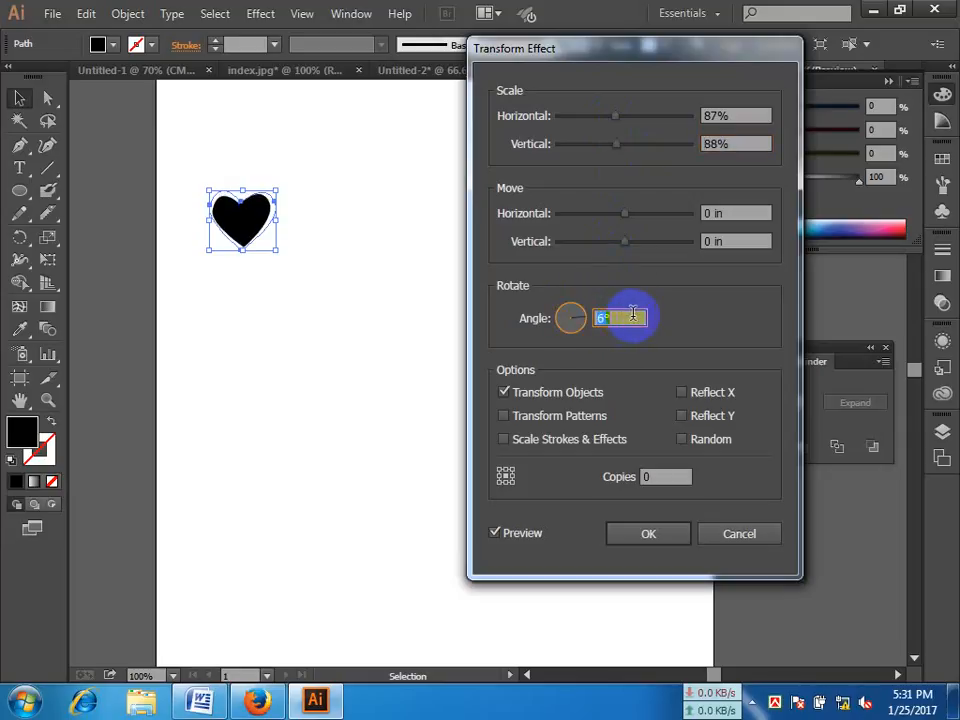
key(Up)
key(Up)
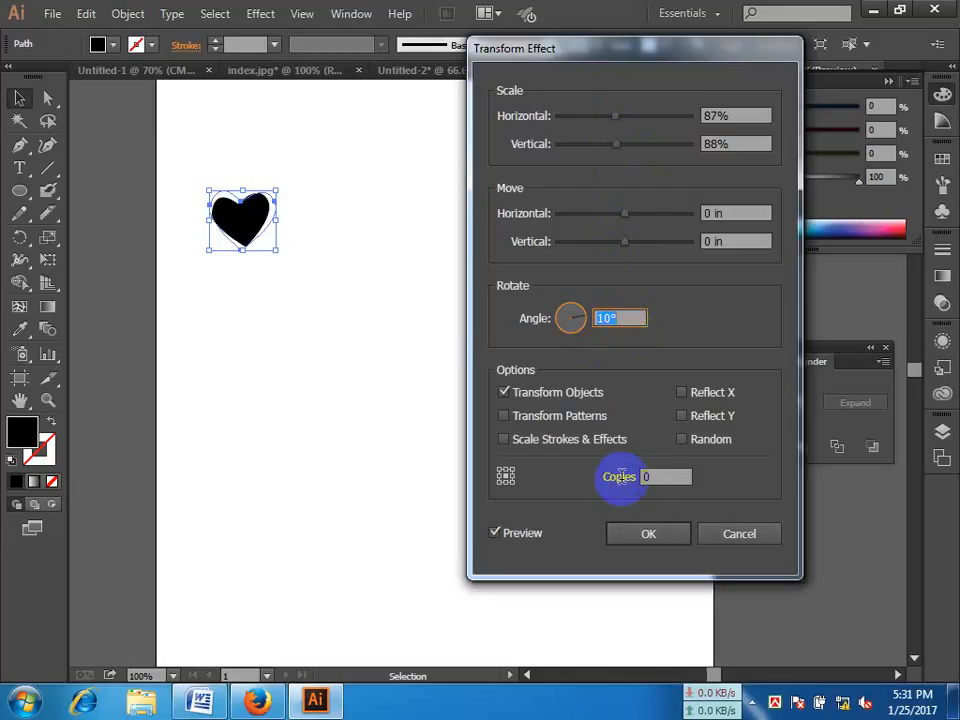
Step: Set the Transform effect to make 20 copies of the heart
click(660, 476)
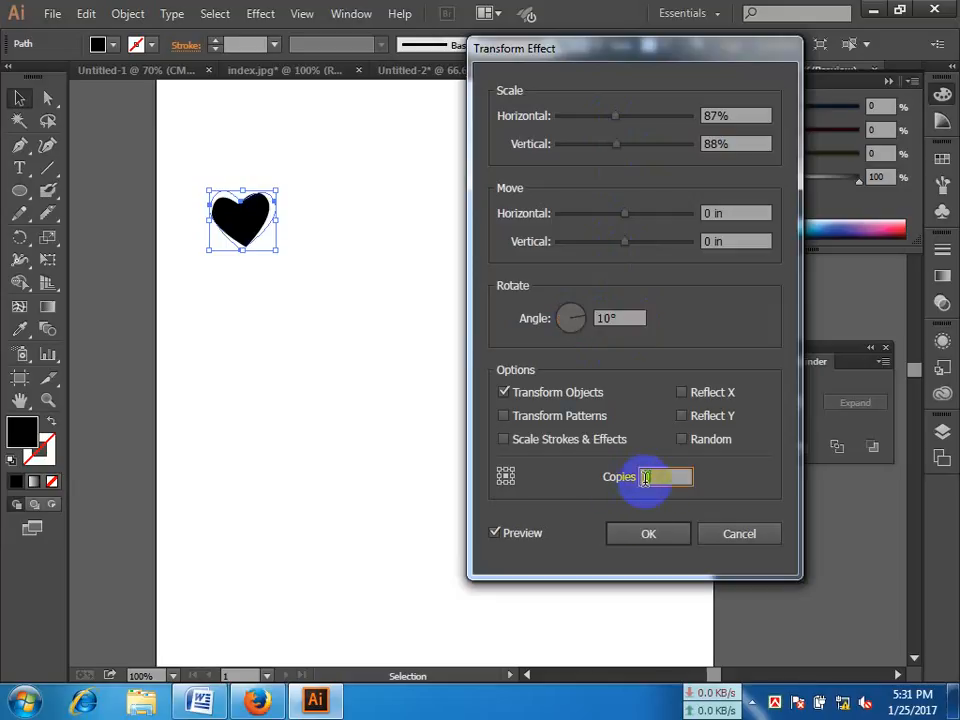
key(Up)
key(Up)
key(Up)
key(Up)
key(Up)
key(Up)
key(Up)
key(Up)
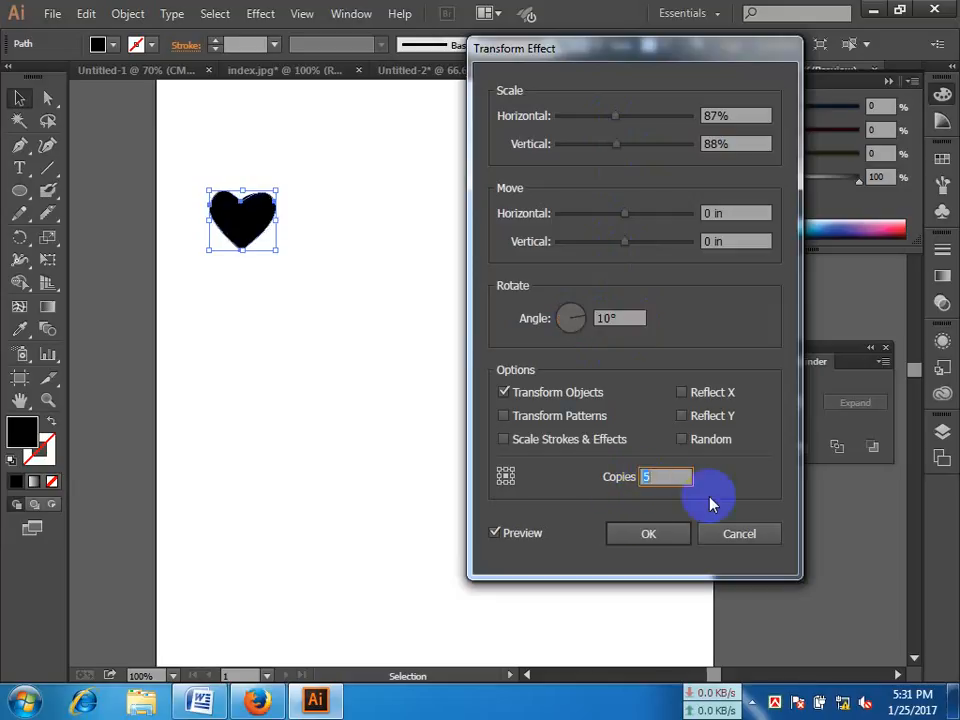
key(Up)
key(Up)
key(Up)
key(Up)
key(Up)
key(Up)
key(Up)
key(Up)
key(Up)
key(Up)
key(Up)
key(Up)
Step: Set the Transform effect's move distances to 0.125 in horizontally and 0.875 in vertically
drag(626, 243, 668, 251)
click(610, 245)
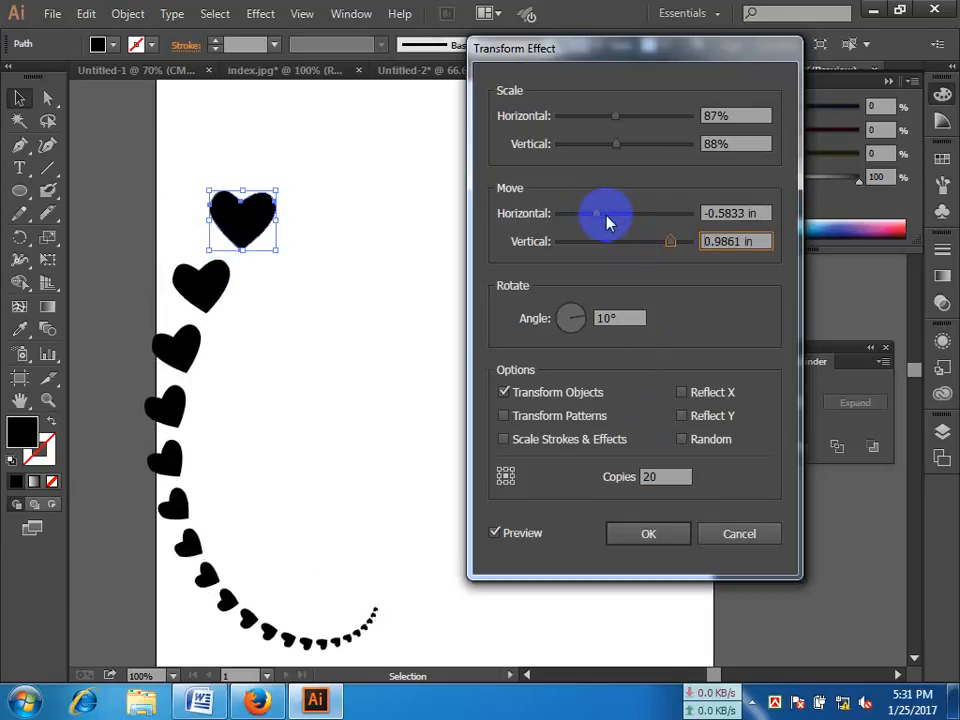
click(598, 216)
drag(598, 216, 666, 249)
click(632, 221)
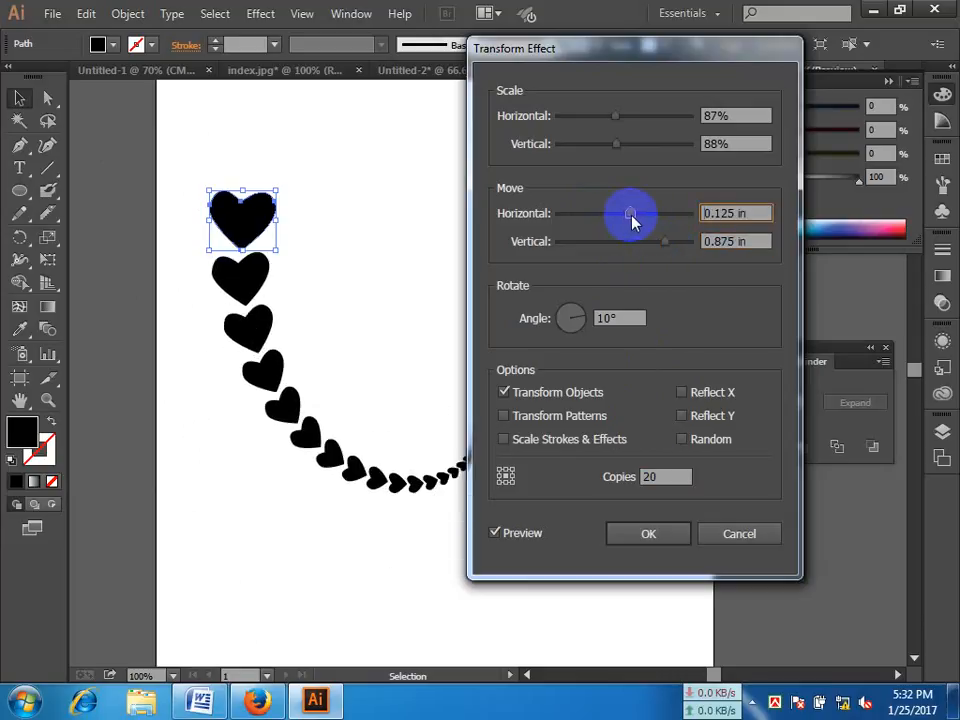
Step: Reduce the Transform effect's scaling to 82% horizontally and 76% vertically, and apply the effect to the heart
drag(632, 47, 730, 45)
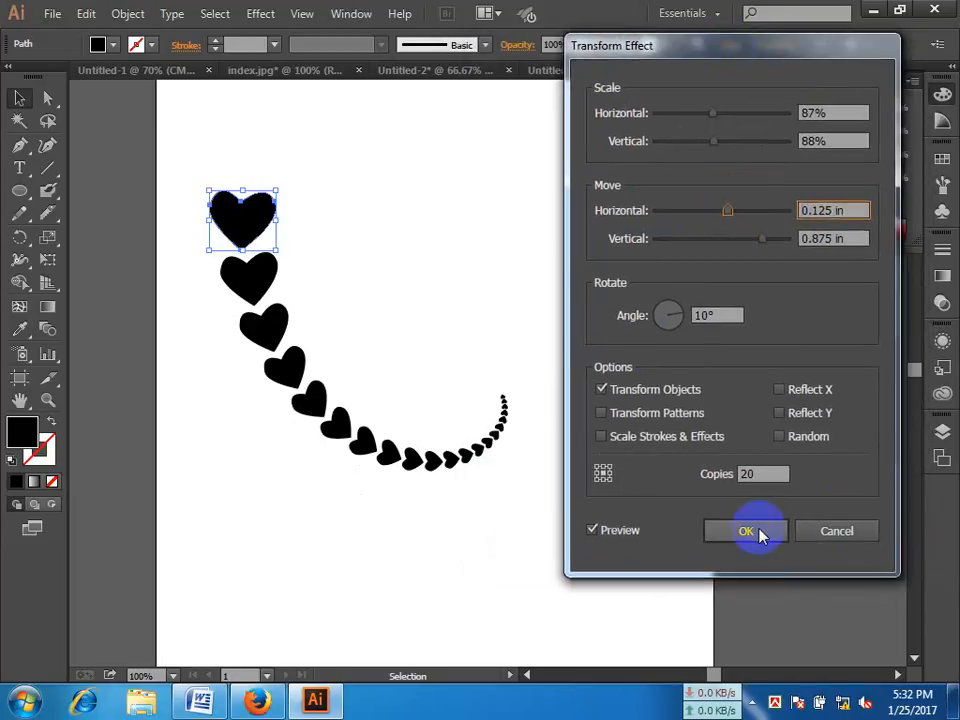
mouse_move(714, 143)
mouse_down()
mouse_move(725, 120)
mouse_move(710, 120)
mouse_up()
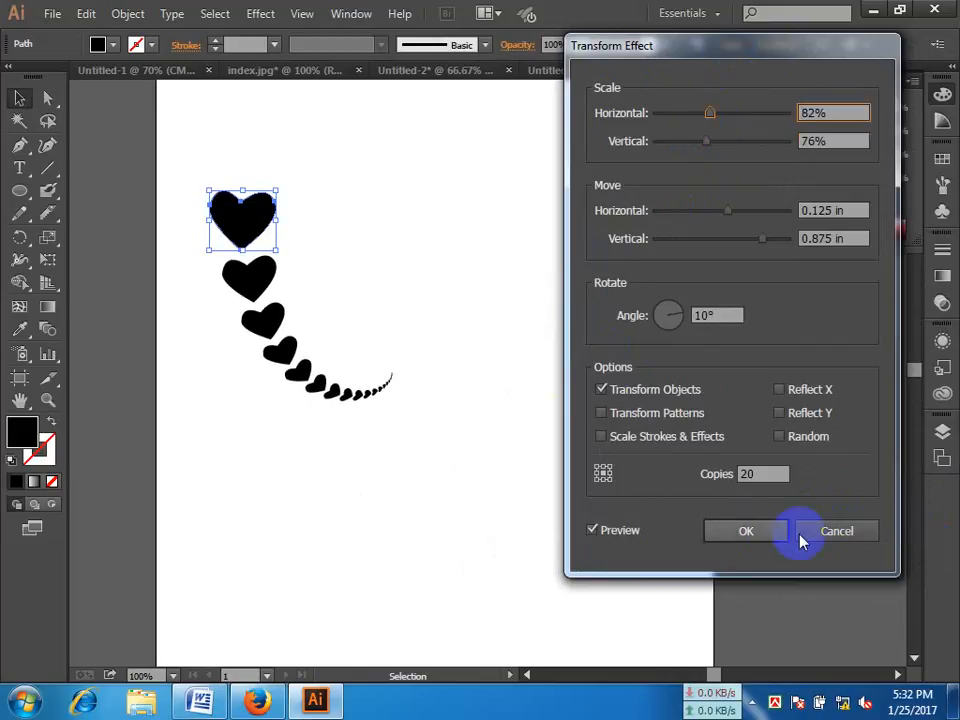
click(748, 532)
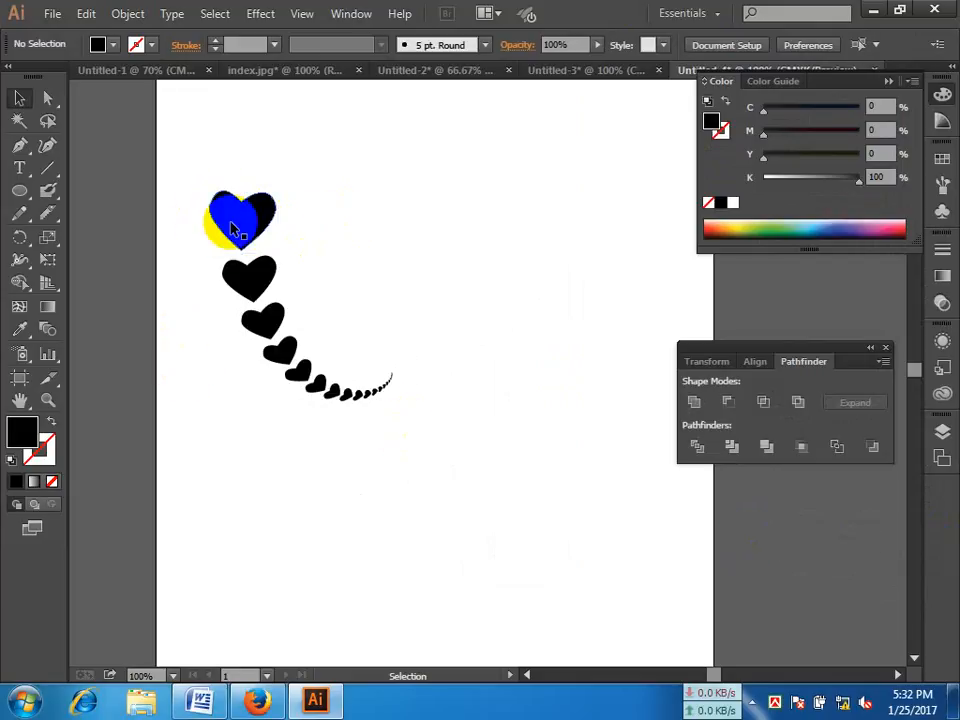
Step: Rotate the original heart slightly counterclockwise about its centre with the Rotate tool
click(233, 222)
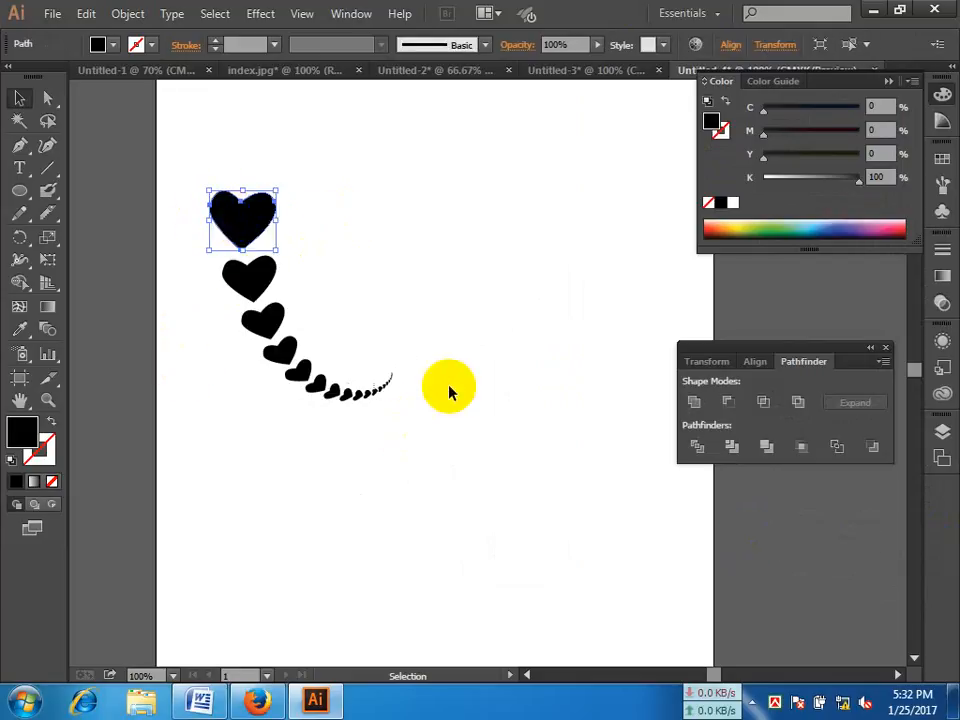
click(245, 212)
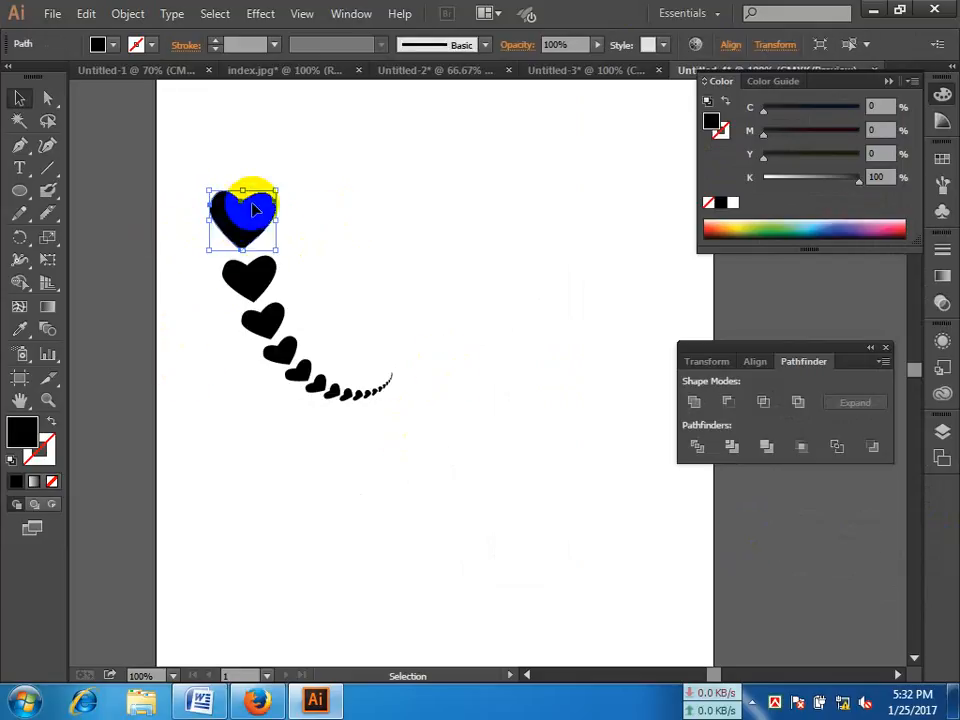
click(48, 240)
click(24, 239)
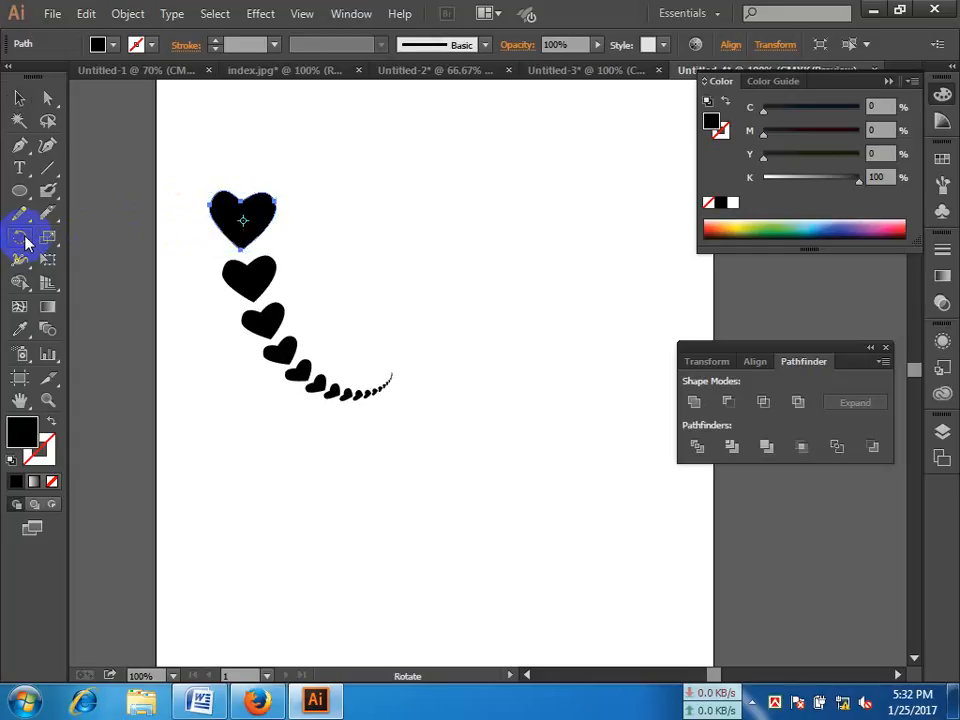
drag(300, 222, 322, 203)
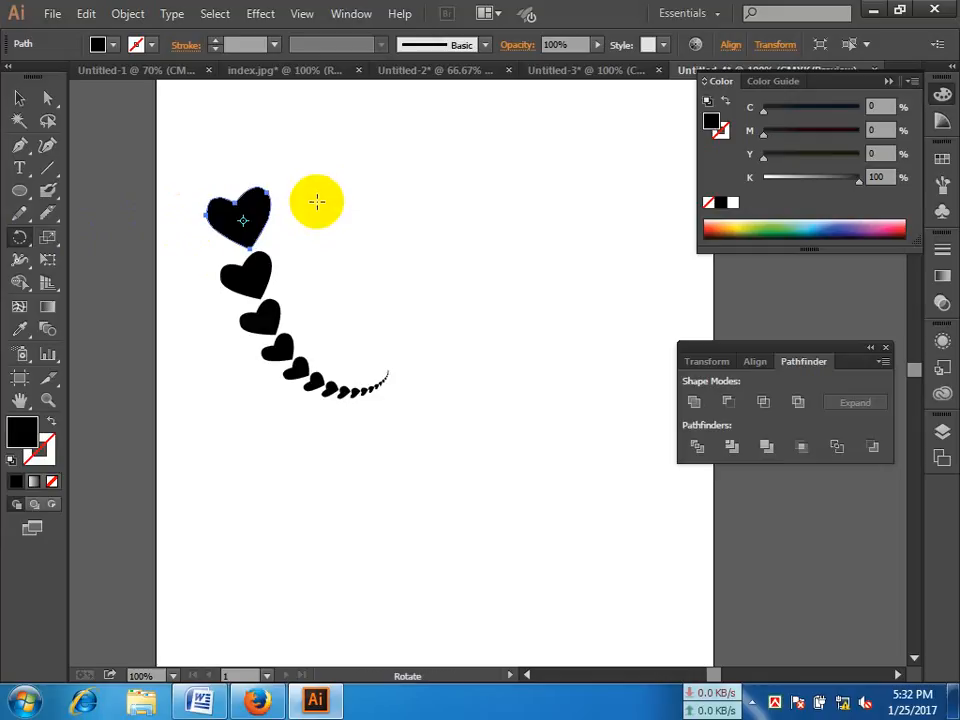
click(253, 225)
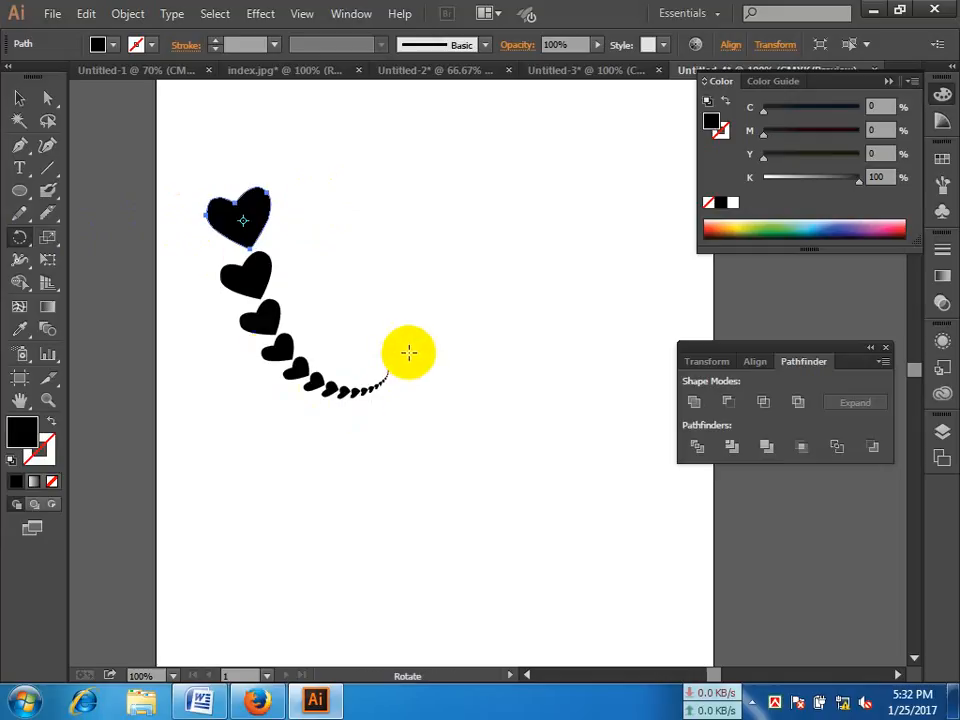
click(24, 98)
Step: Draw a large circle beside the heart trail and fill it dark green with C 88.63, M 40, Y 100, K 20
click(19, 190)
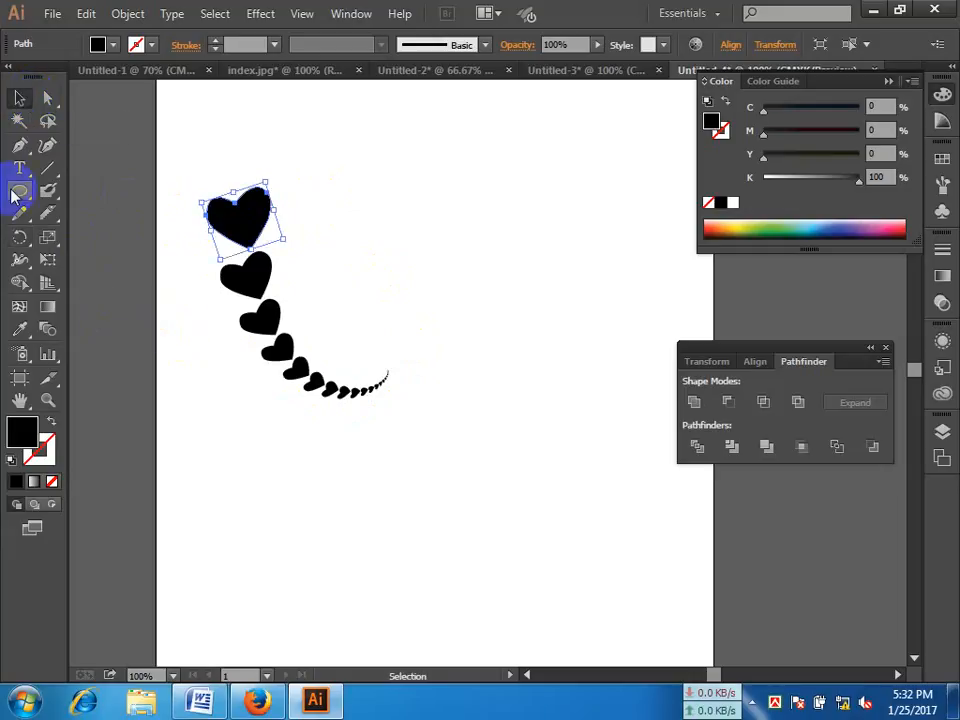
drag(423, 146, 596, 312)
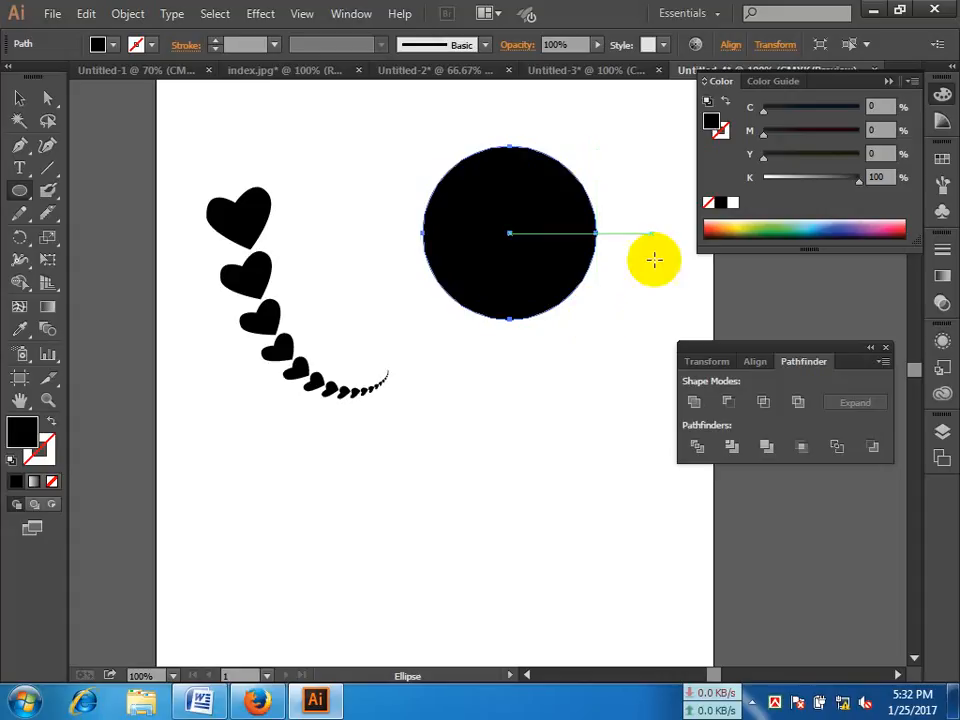
click(20, 99)
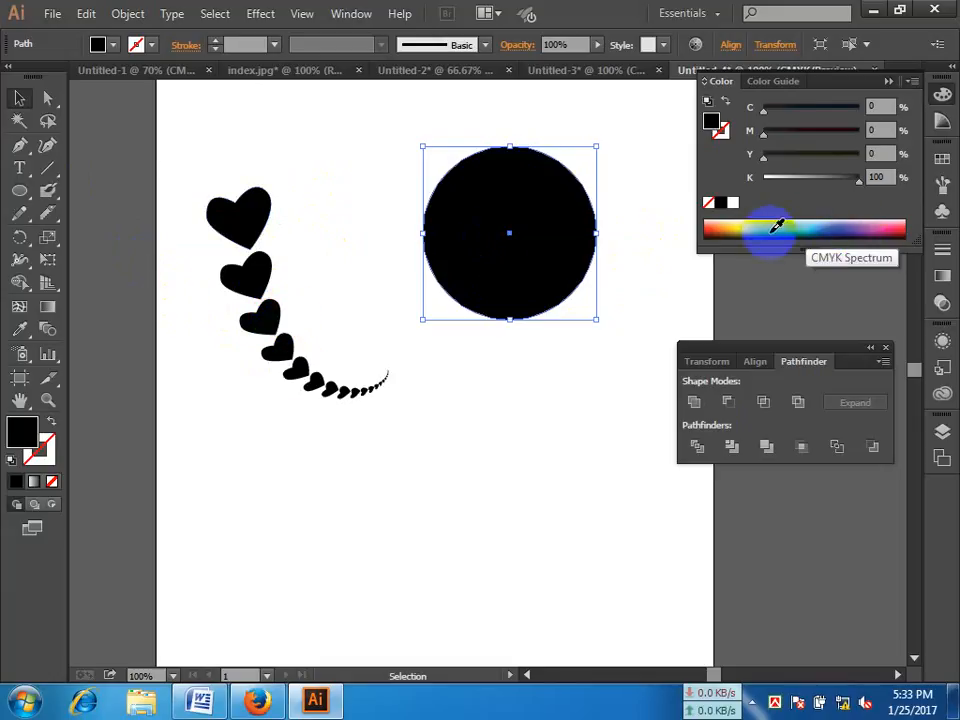
click(777, 226)
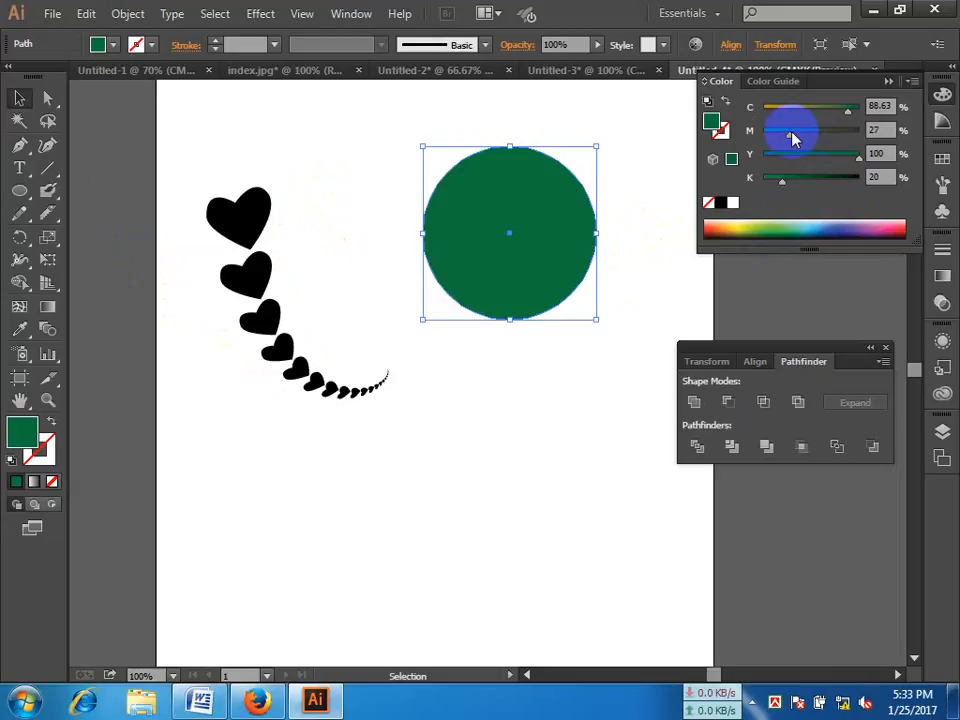
drag(793, 133, 804, 140)
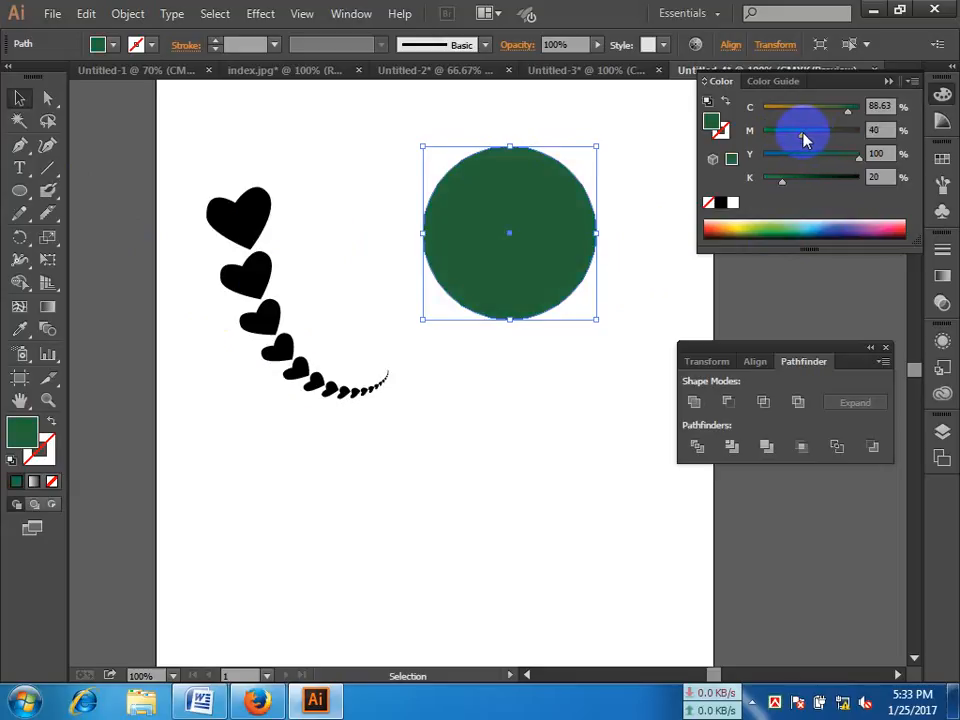
Step: Add gradient mesh points at the green circle's centre and in its quadrants, making a four-by-four grid with the Mesh tool
click(19, 310)
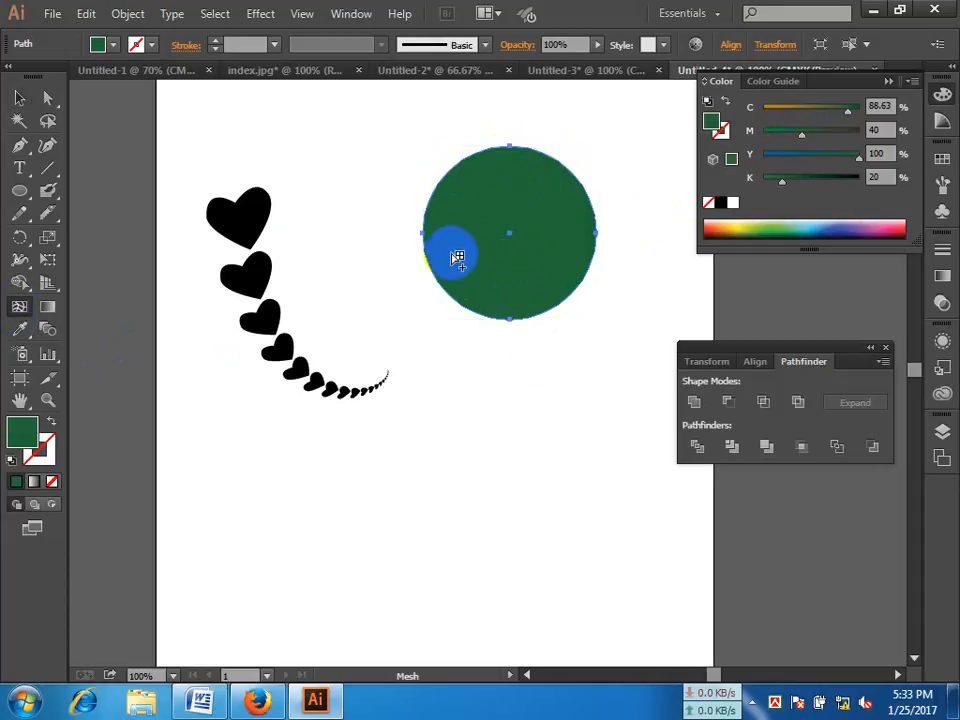
click(514, 234)
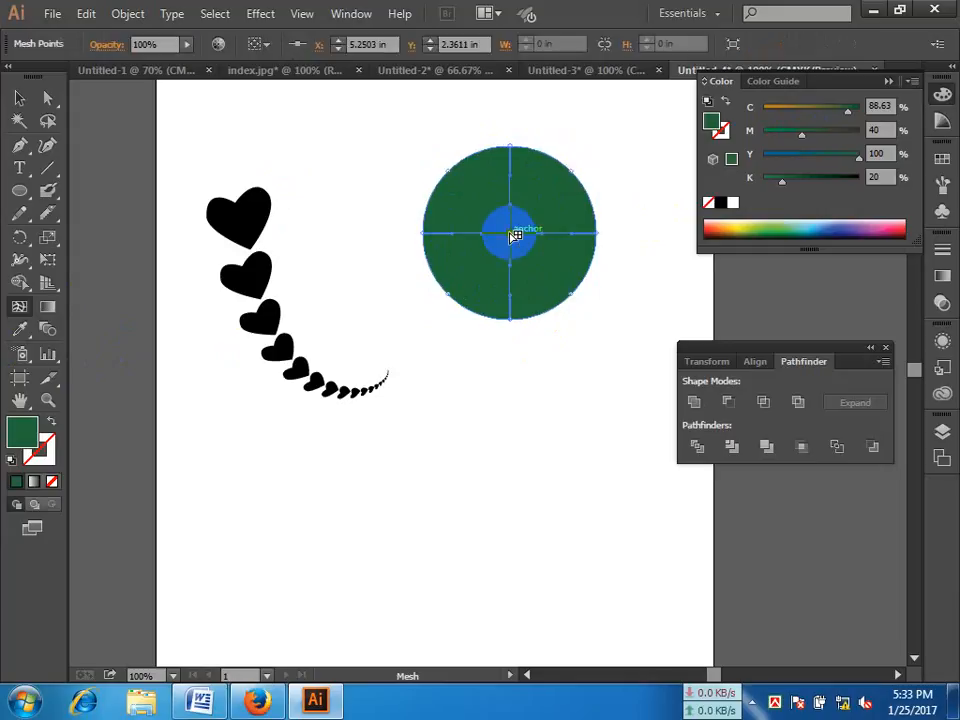
mouse_move(514, 233)
mouse_down()
mouse_move(544, 189)
mouse_move(568, 223)
mouse_move(562, 201)
mouse_move(553, 195)
mouse_move(476, 279)
mouse_move(468, 275)
mouse_up()
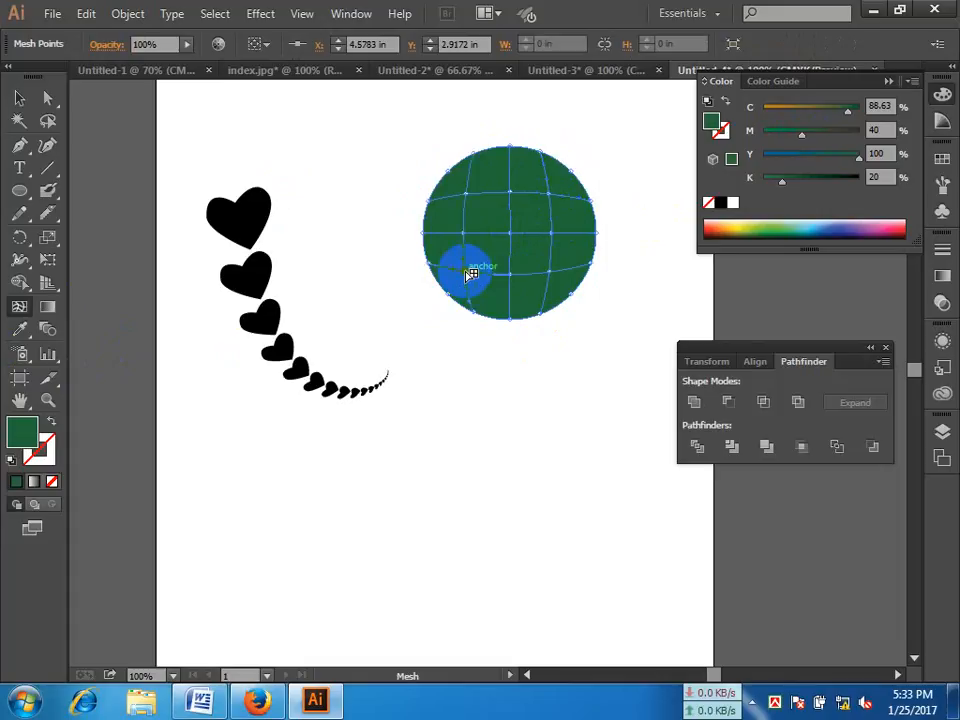
Step: Colour the circle's upper-right inner mesh point light green with C 66, M 21, Y 100, K 0
click(48, 98)
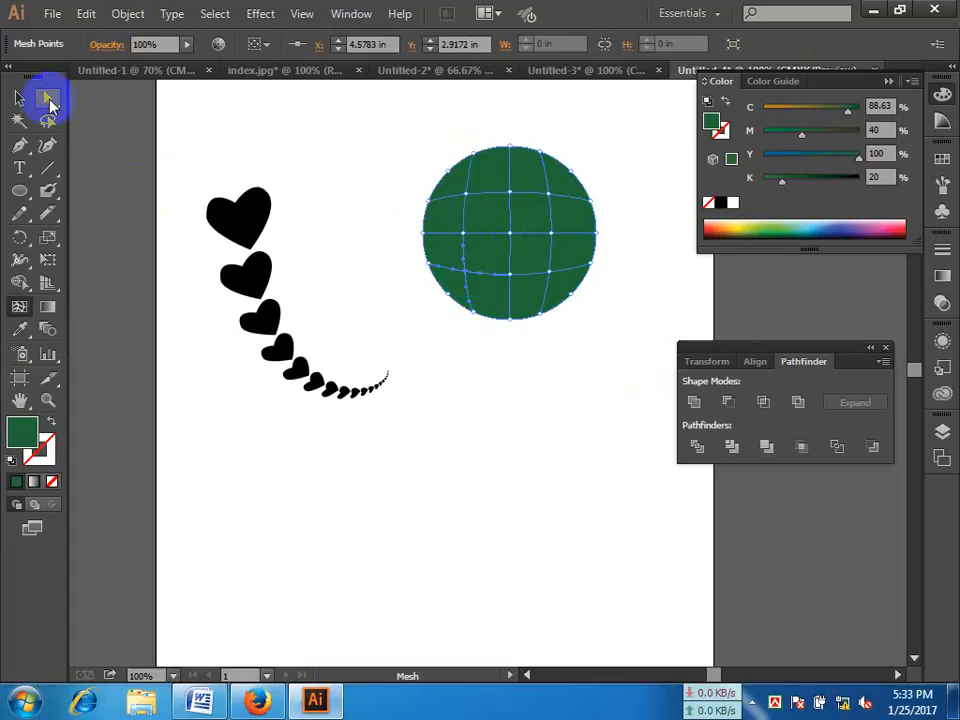
click(50, 103)
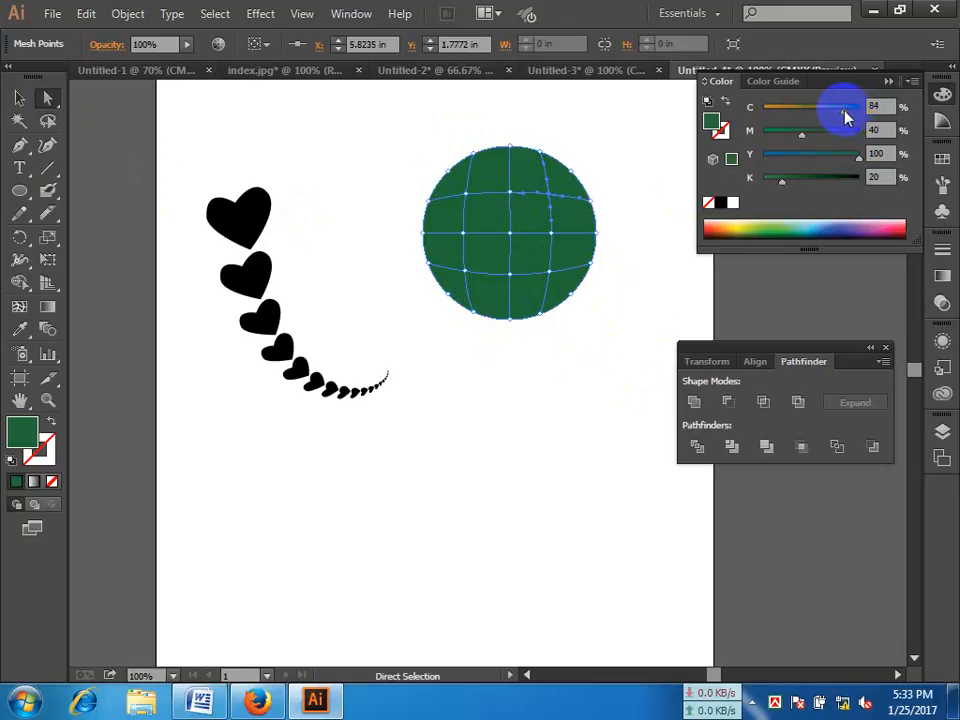
drag(845, 117, 828, 117)
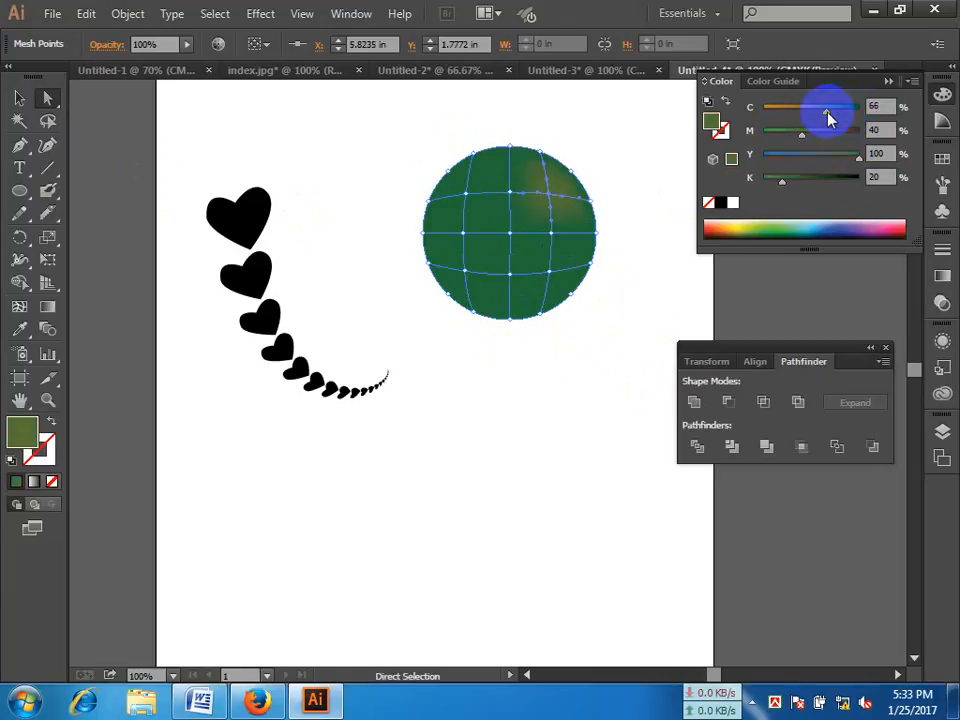
drag(791, 190, 765, 184)
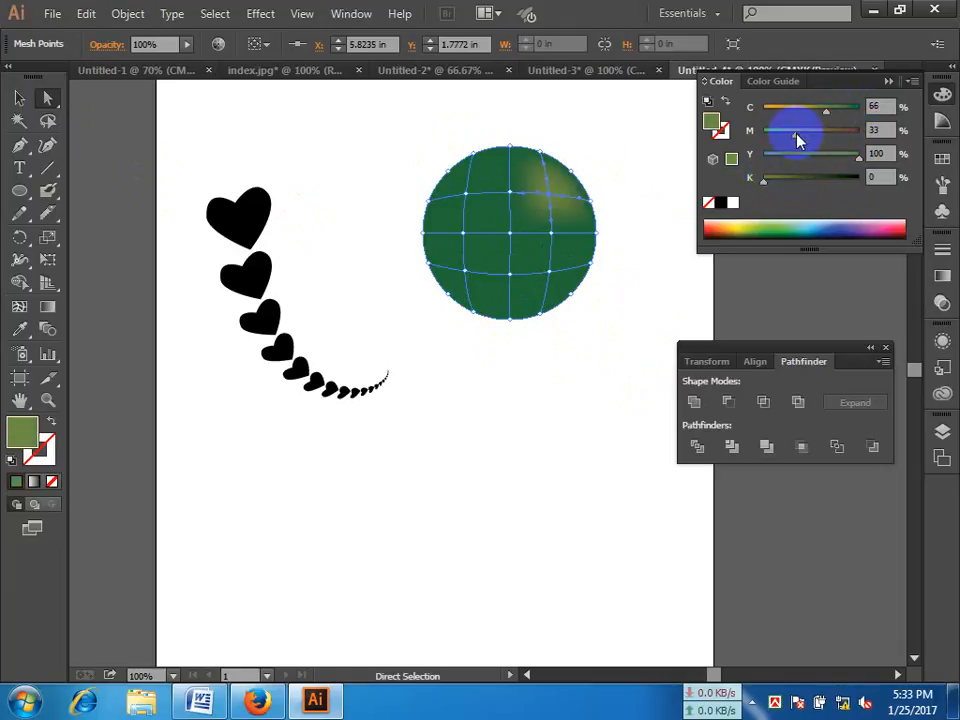
drag(798, 140, 784, 139)
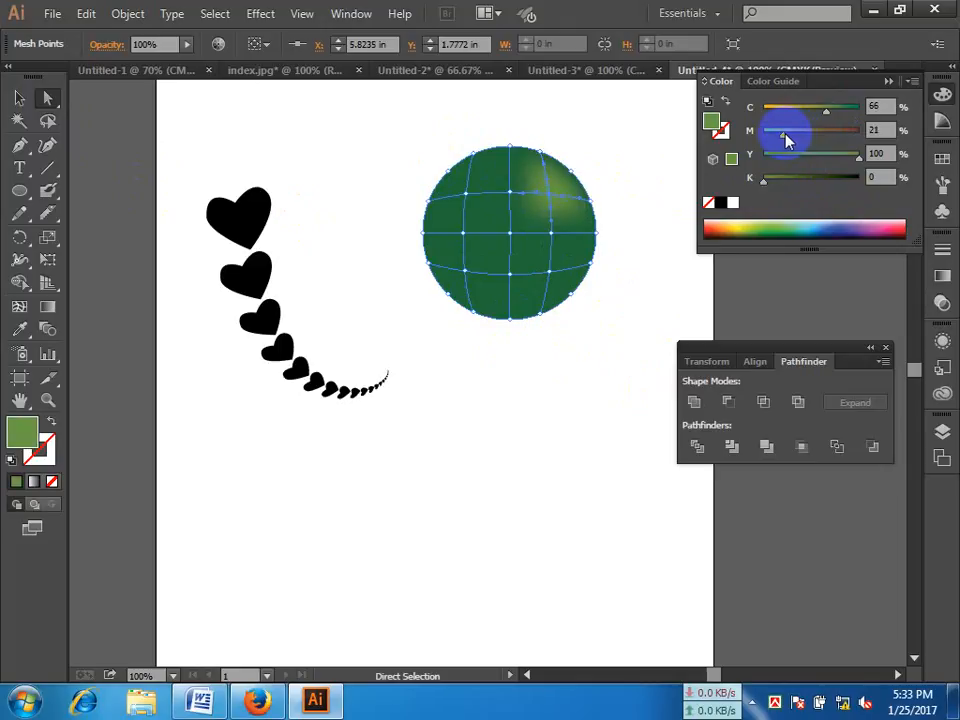
click(574, 247)
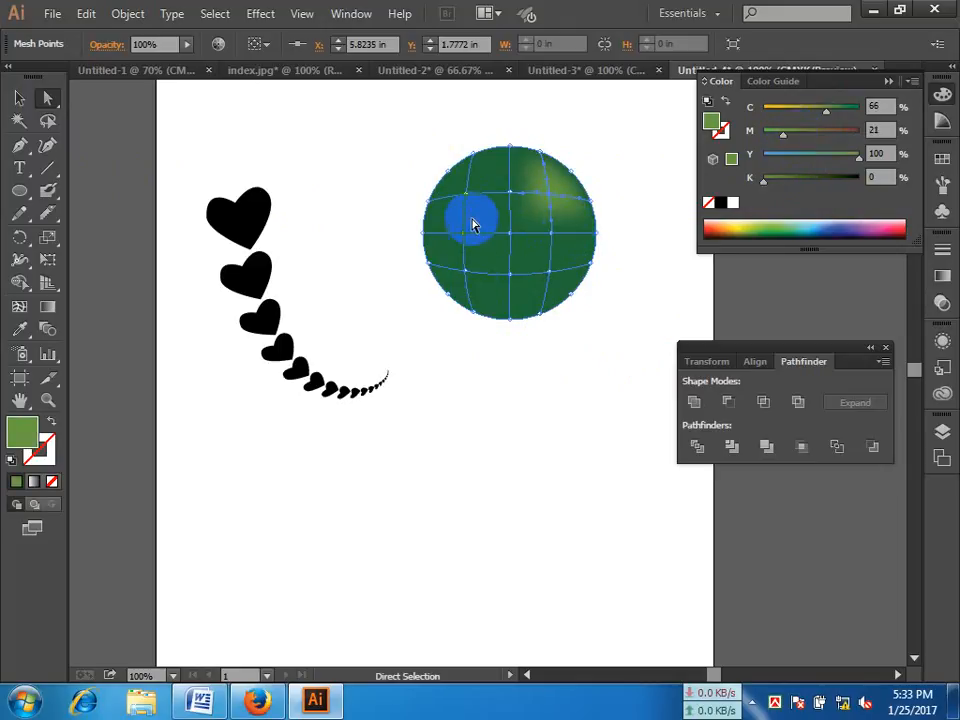
Step: Colour the circle's lower-left inner mesh point yellow-green with C 52, M 20, Y 100, K 0, and deselect the mesh
click(463, 272)
drag(847, 107, 813, 111)
drag(781, 181, 758, 182)
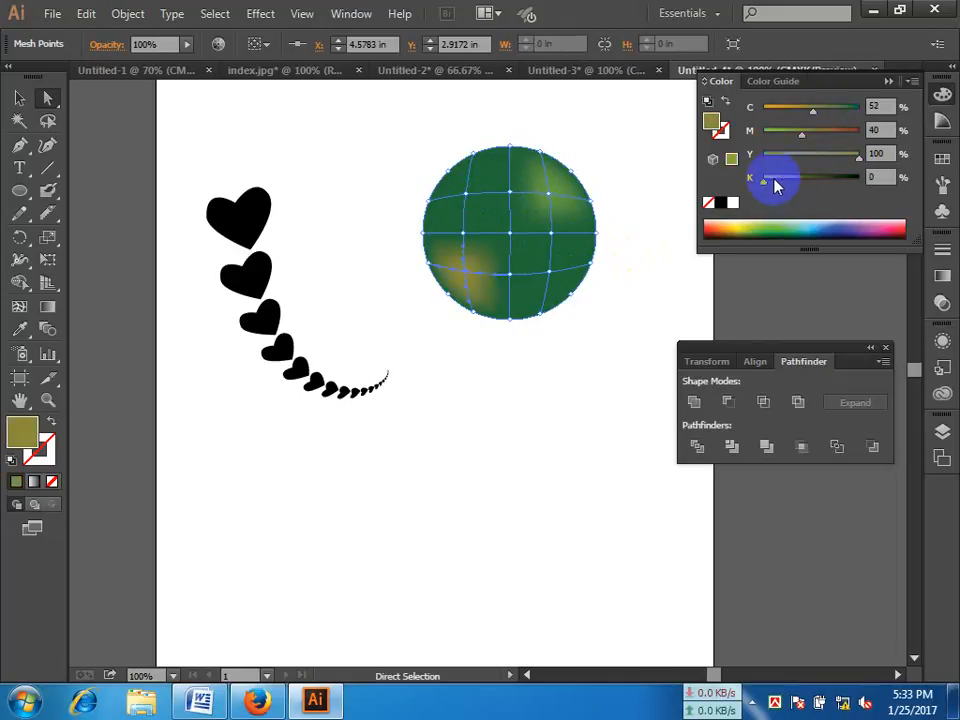
drag(797, 135, 785, 136)
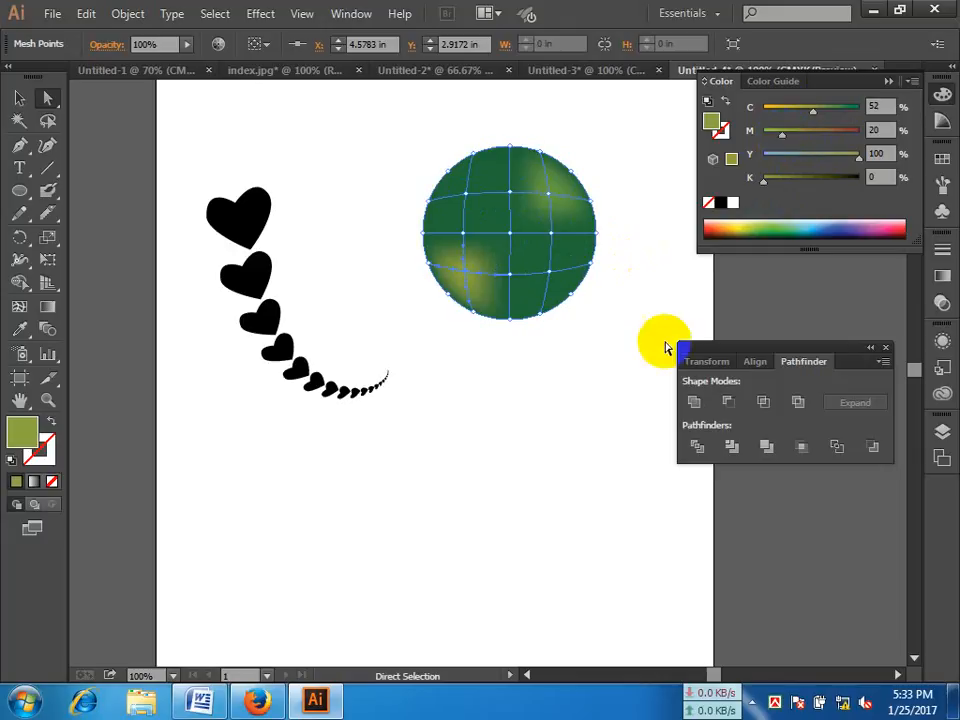
click(641, 290)
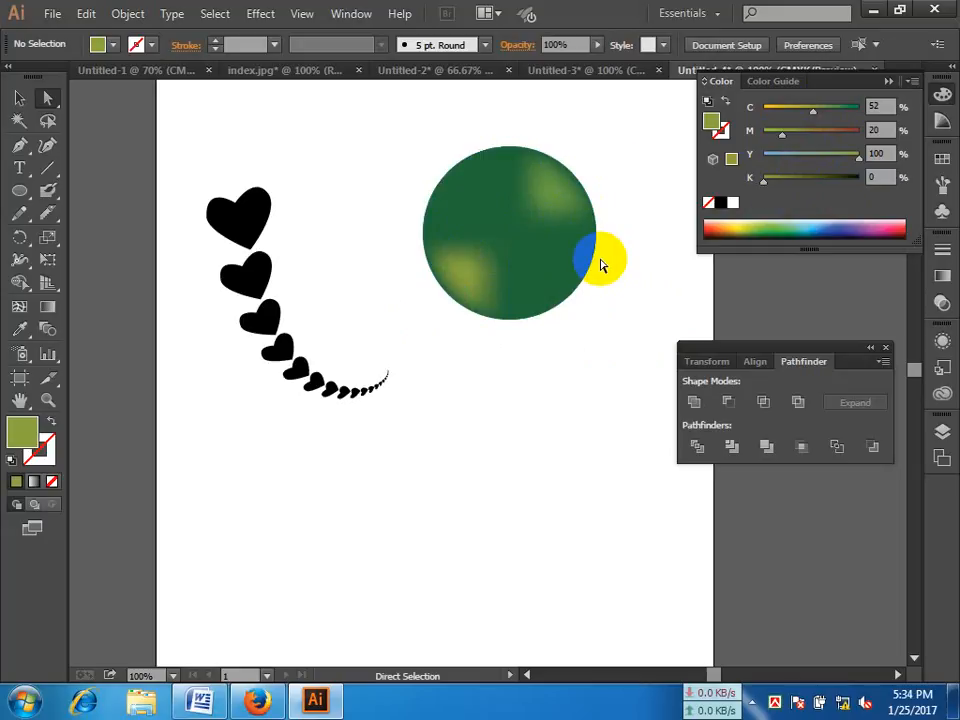
Step: Draw a second circle directly below the mesh circle, filled green with C 86.27, M 19.61, Y 100, K 7.45
click(19, 191)
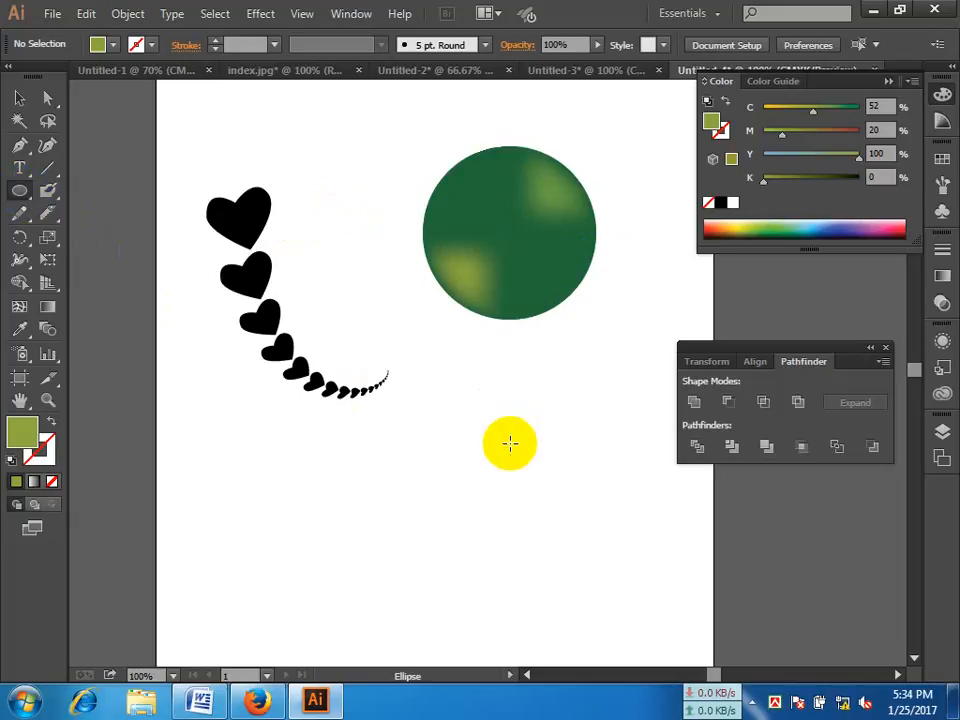
mouse_move(487, 446)
mouse_down()
mouse_move(626, 546)
mouse_move(643, 603)
mouse_up()
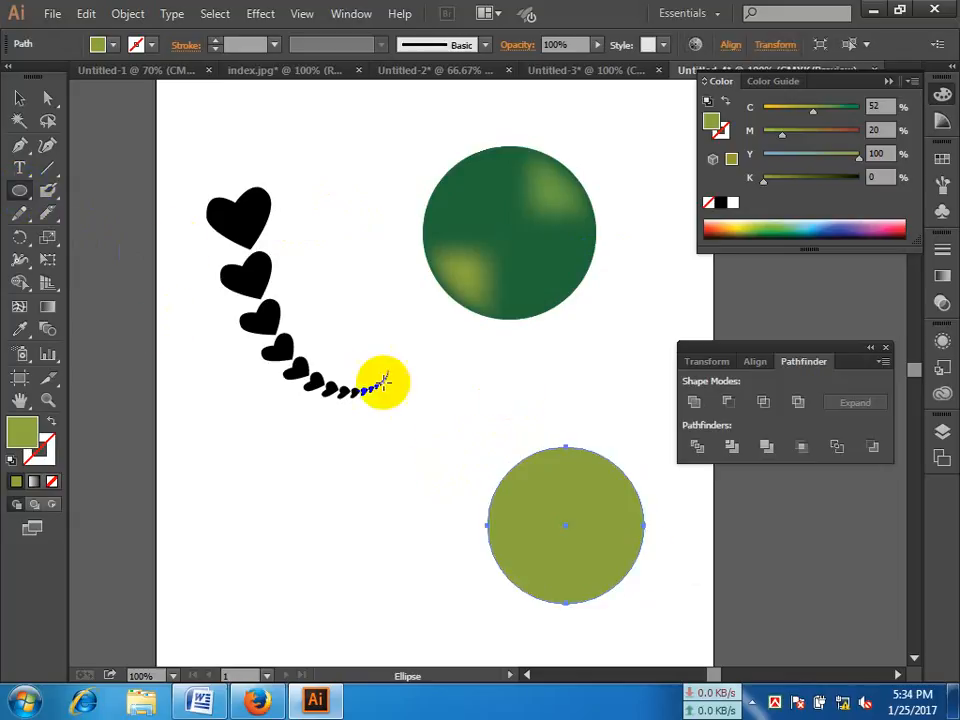
click(19, 97)
drag(527, 459, 506, 435)
click(844, 221)
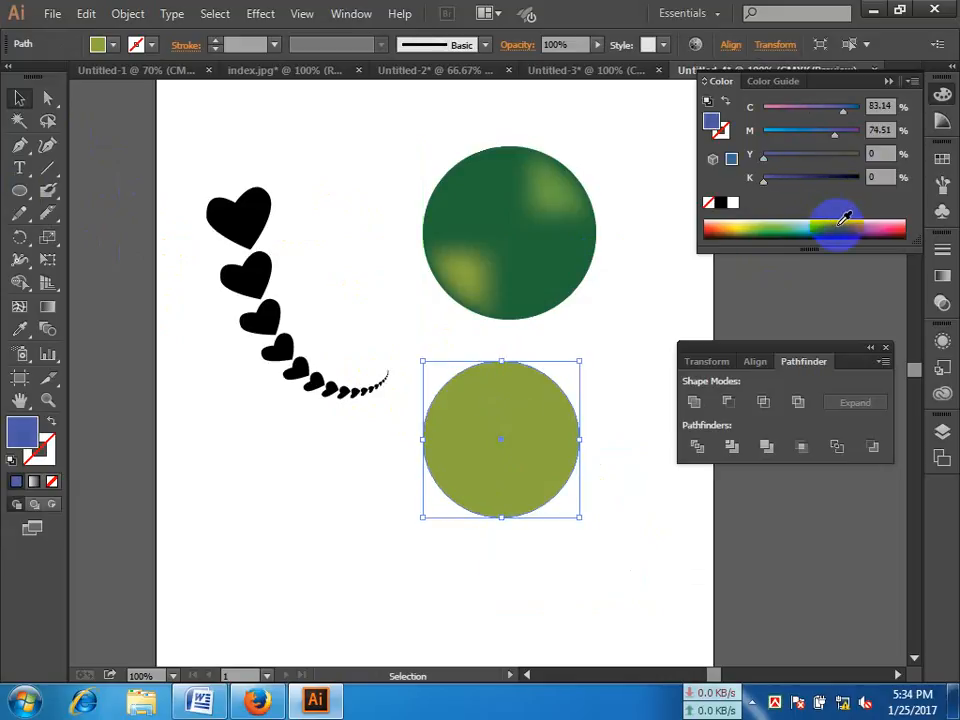
click(782, 227)
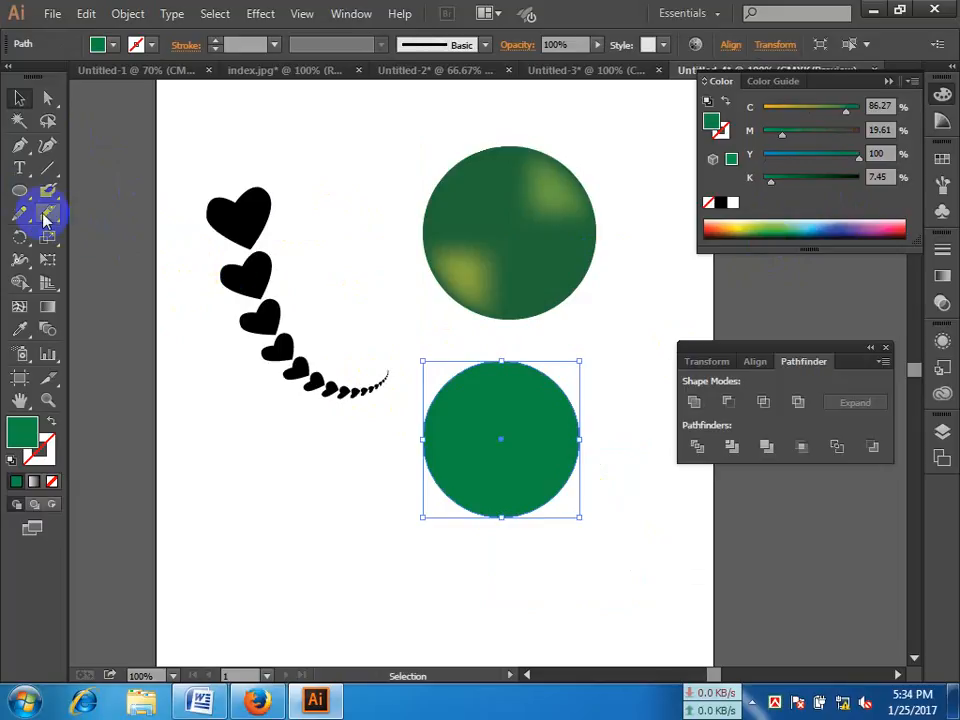
Step: Cut the lower circle in two along a wavy freehand line from its lower-left edge to its right edge with the Knife tool
drag(45, 220, 136, 257)
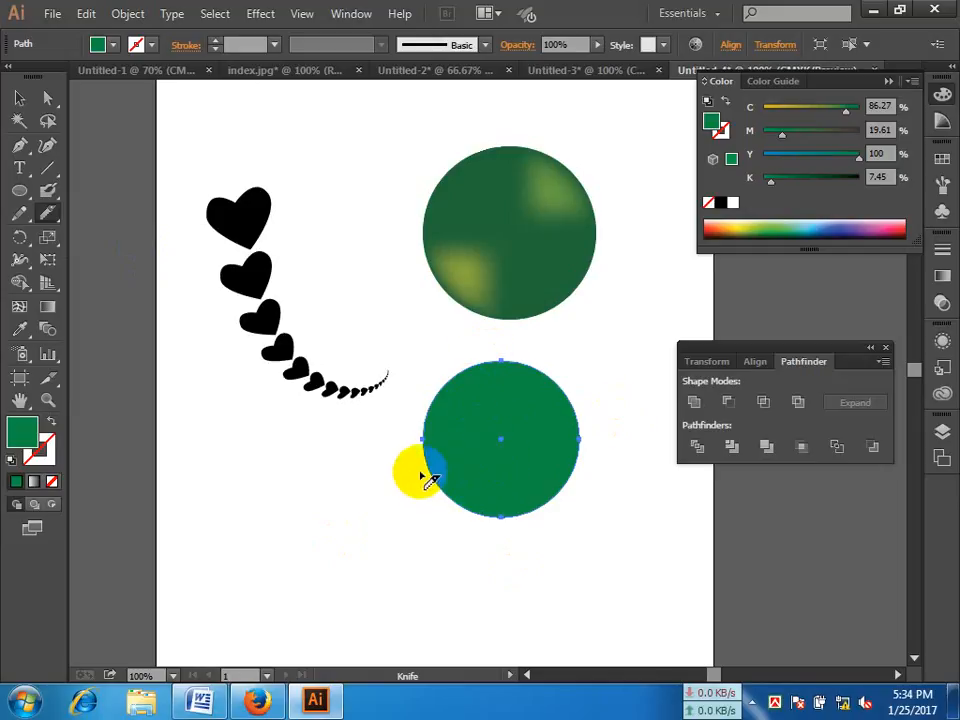
mouse_move(430, 480)
mouse_down()
mouse_move(483, 477)
mouse_move(582, 421)
mouse_up()
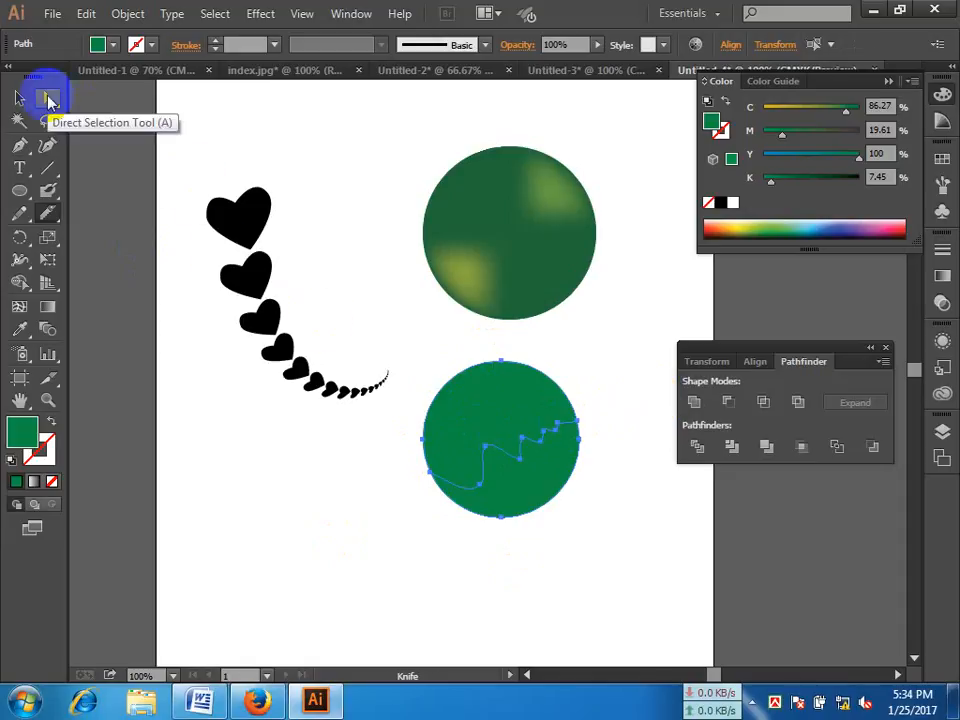
click(48, 98)
click(575, 502)
Step: Pull the cut circle's lower piece away from the upper one and undo the move
click(540, 490)
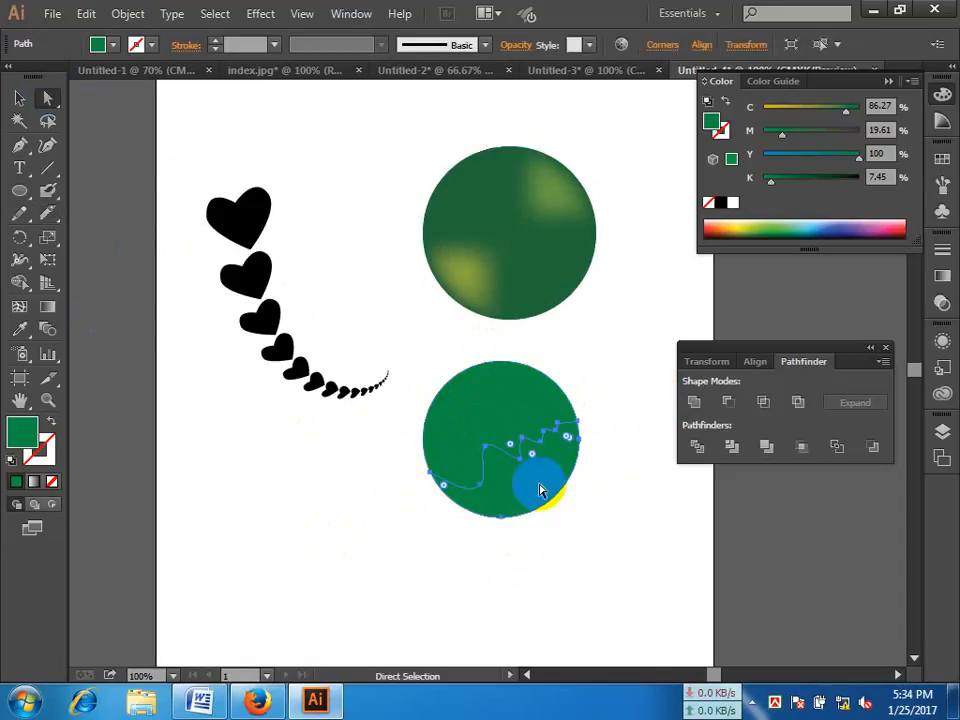
drag(540, 490, 559, 508)
click(658, 497)
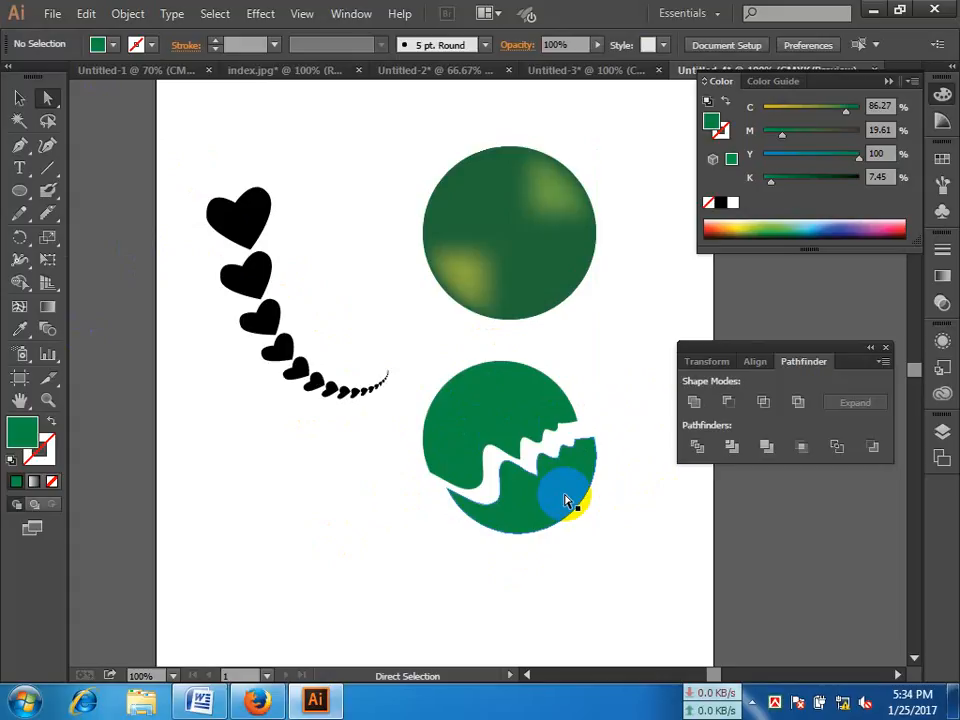
key(ctrl+z)
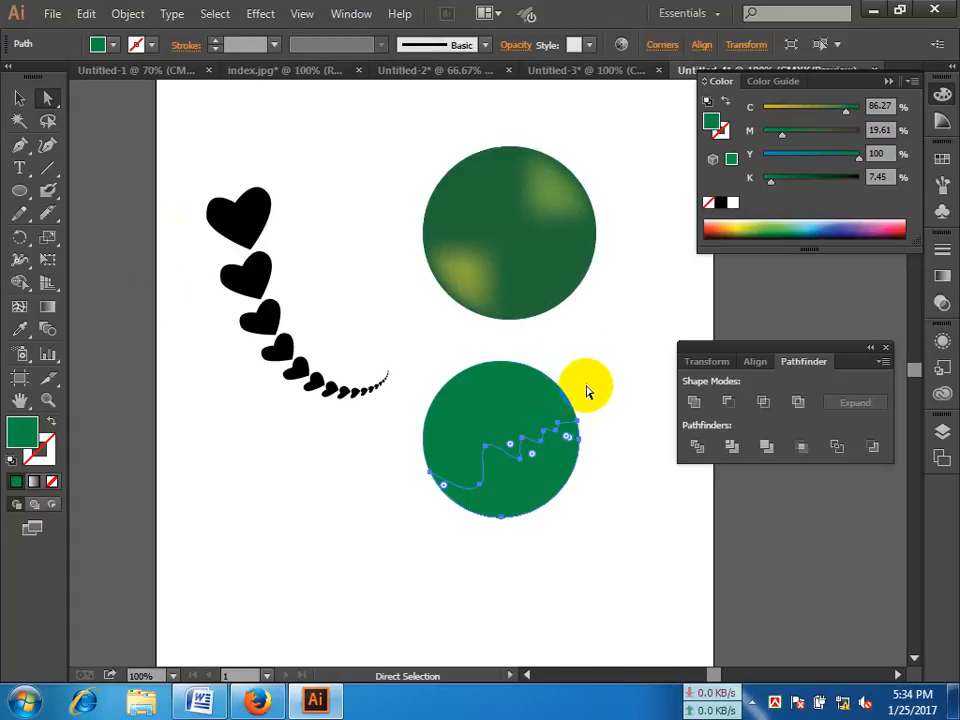
Step: Add a black letter S as text below the heart trail and enlarge it until it stands about as tall as the lower green circle
click(592, 384)
click(19, 166)
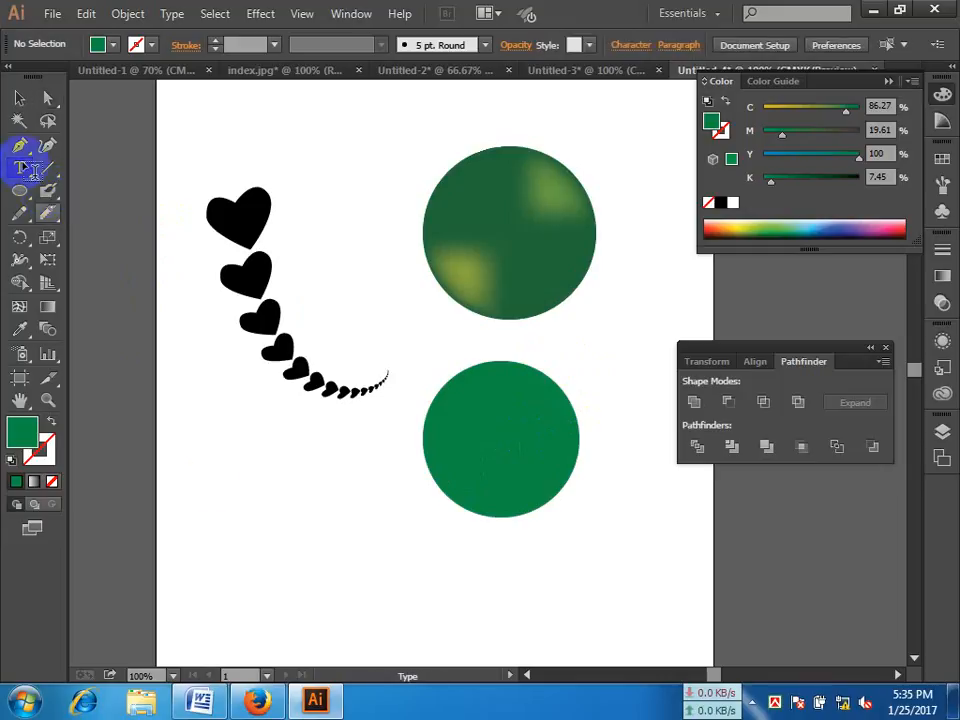
click(210, 476)
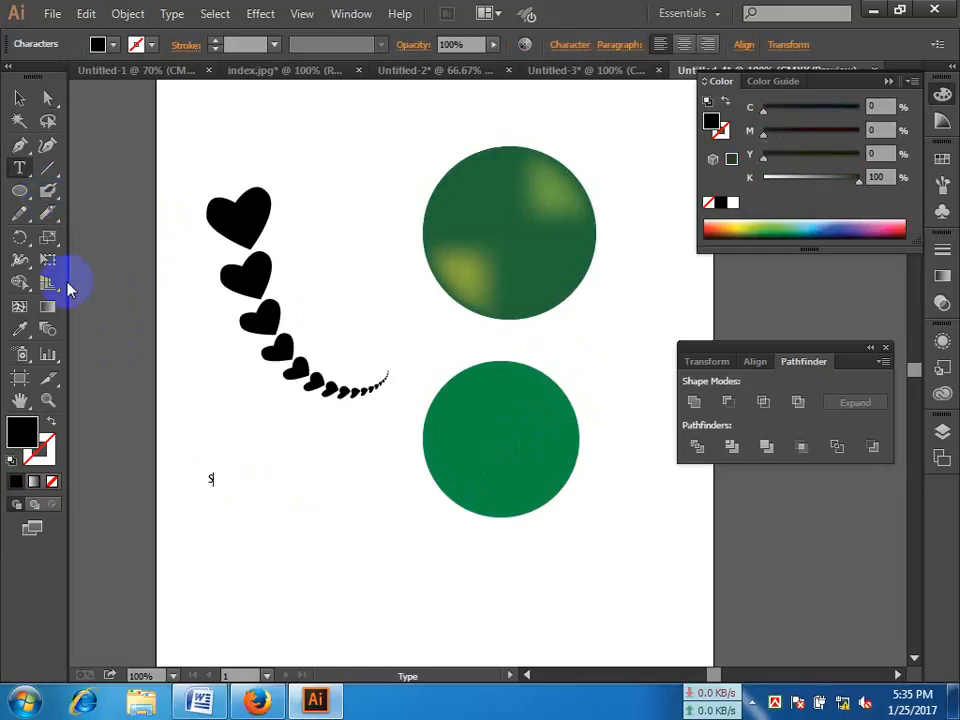
click(19, 97)
drag(217, 471, 346, 250)
drag(316, 406, 287, 529)
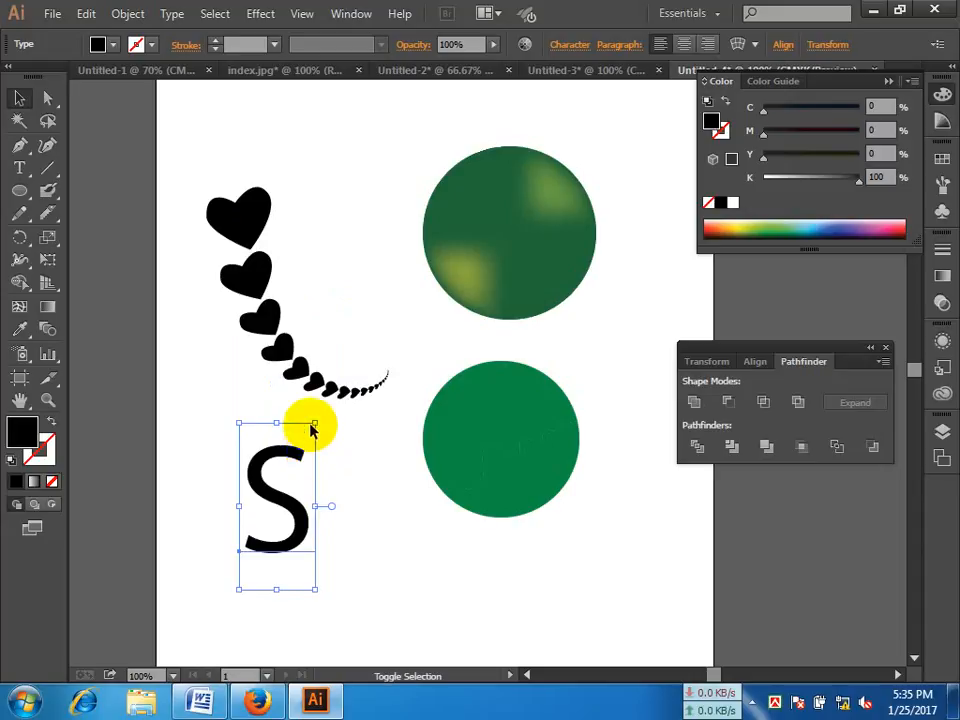
shift+click(315, 427)
click(296, 504)
drag(315, 424, 340, 365)
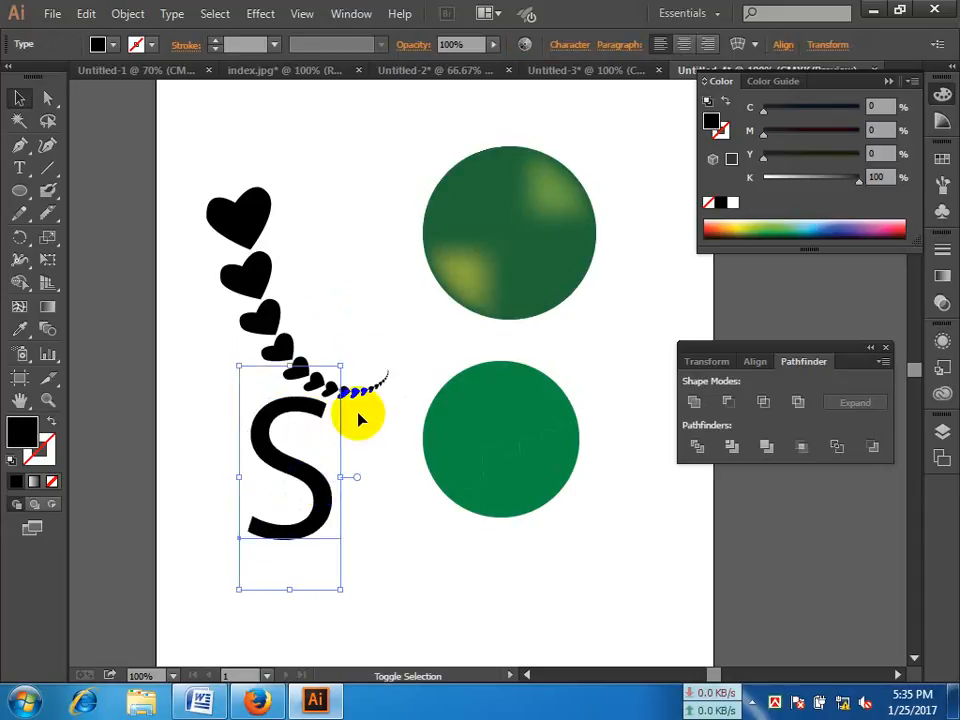
drag(320, 480, 297, 514)
Step: Convert the letter S to outlines and cut it lengthwise with the Knife along a curve from its upper-left bend to its lower-right bend
key(ctrl+shift+o)
click(297, 514)
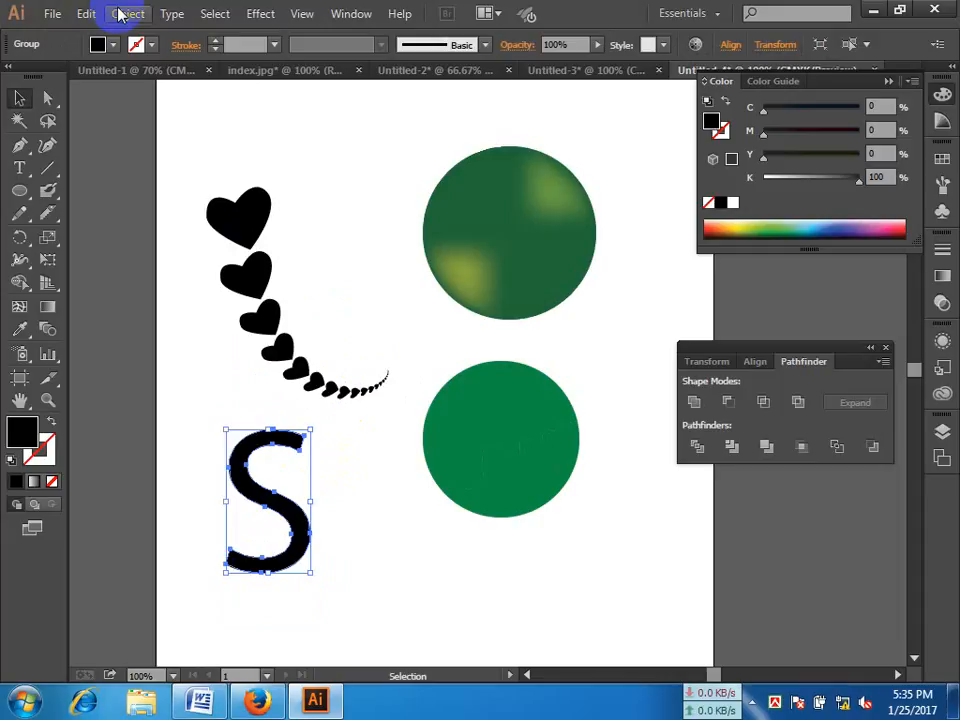
click(51, 221)
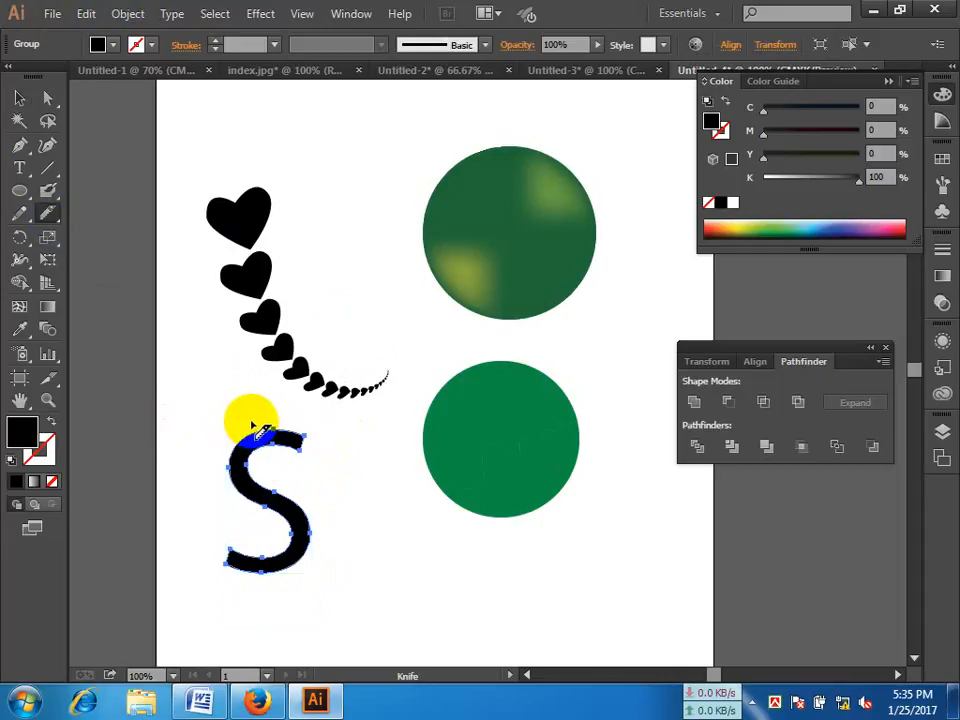
mouse_move(258, 430)
mouse_down()
mouse_move(231, 420)
mouse_move(224, 457)
mouse_move(242, 486)
mouse_move(340, 548)
mouse_up()
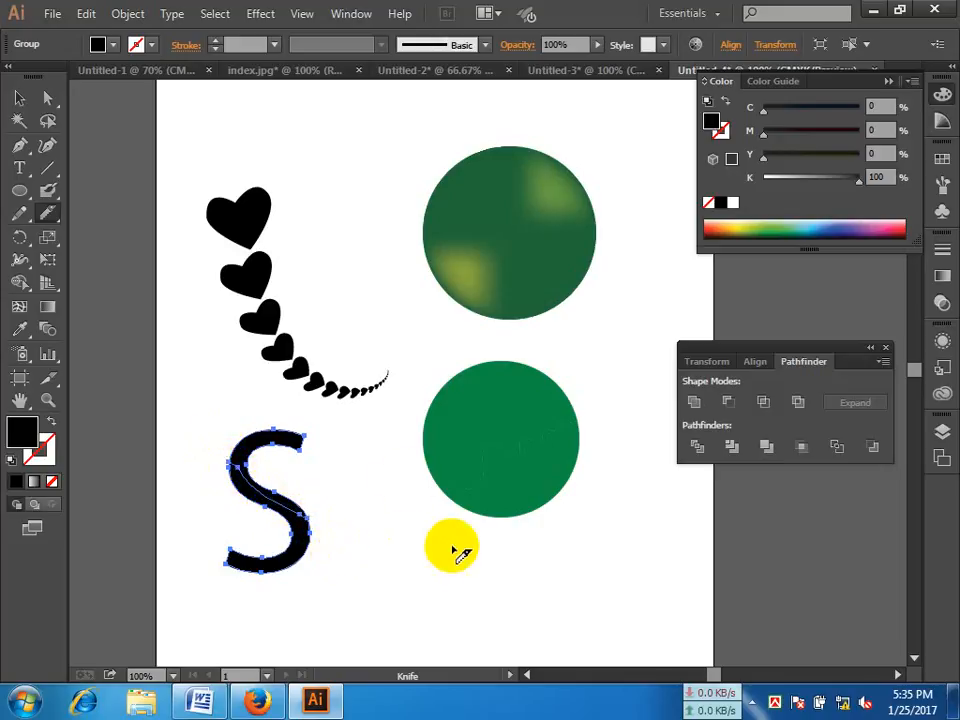
Step: Fill the upper piece of the cut S with gray, C 0, M 0, Y 0, K 41, and deselect it
click(47, 97)
click(292, 443)
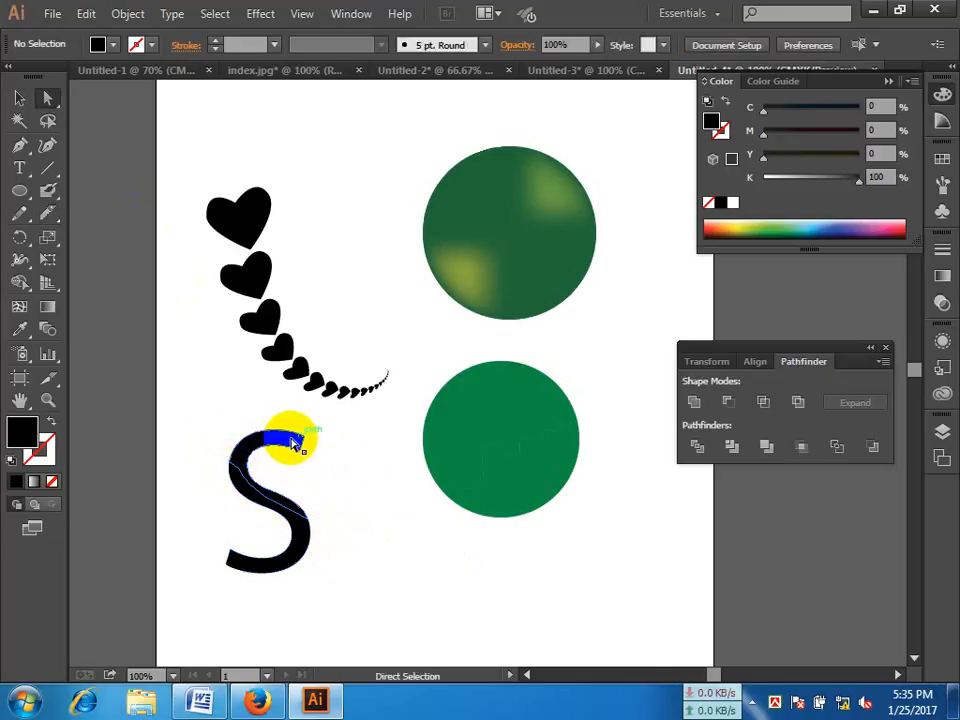
drag(858, 178, 804, 189)
click(323, 473)
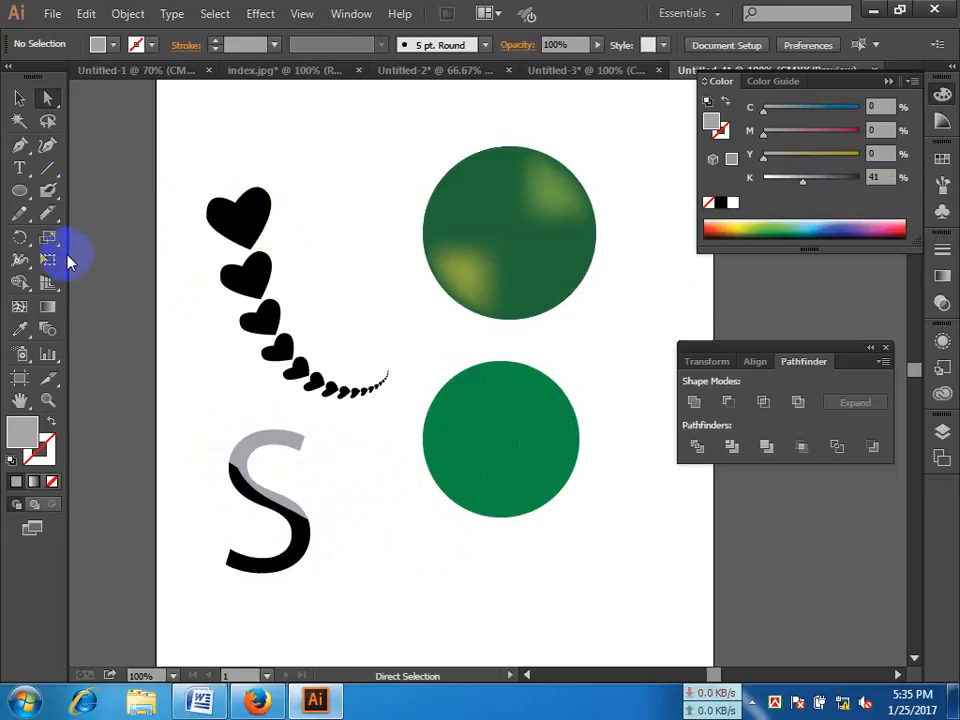
mouse_move(51, 210)
mouse_down()
mouse_move(139, 246)
mouse_move(26, 96)
mouse_move(67, 191)
mouse_move(145, 264)
mouse_up()
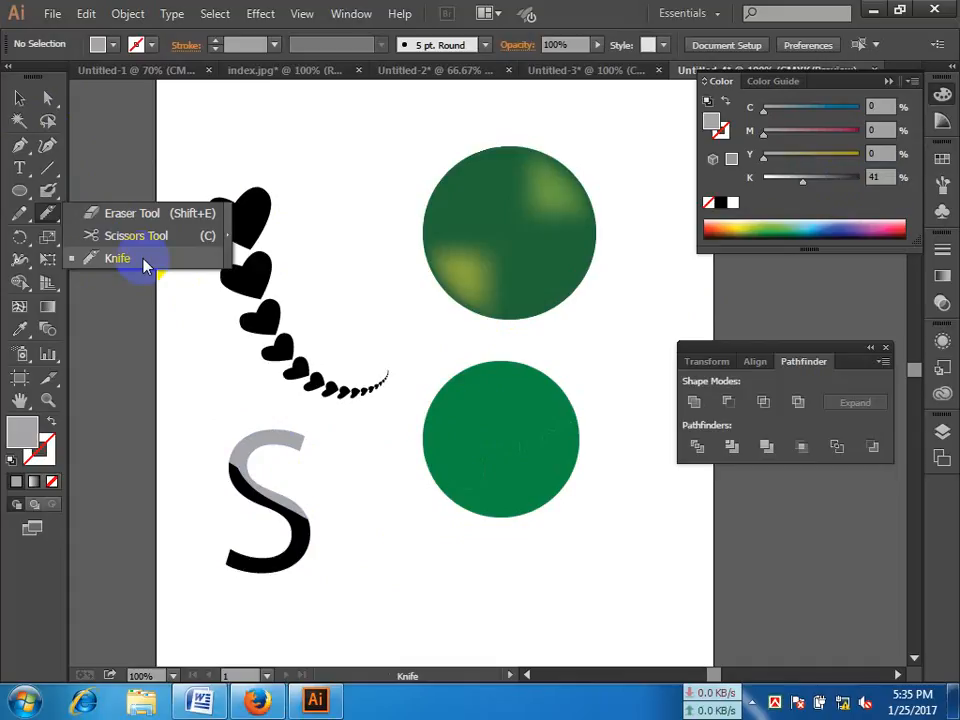
mouse_move(145, 264)
mouse_down()
mouse_move(150, 242)
mouse_move(11, 139)
mouse_move(30, 200)
mouse_up()
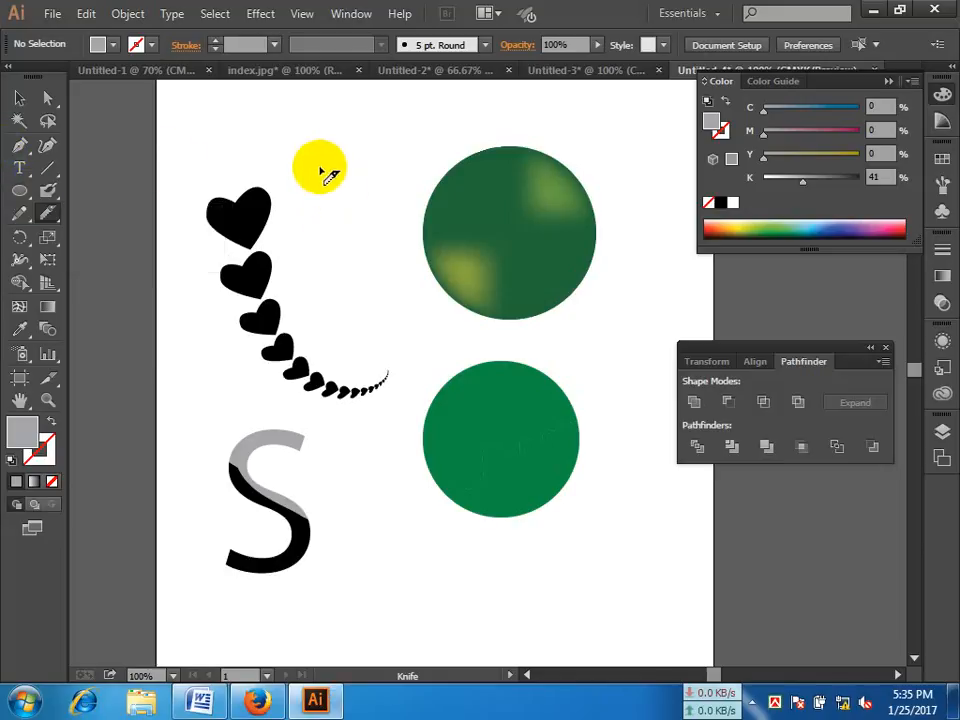
Step: Draw a small gray circle between the largest heart and the mesh circle, starting at about X 2.4 in, Y 0.9 in, and choose the Scissors tool
click(21, 189)
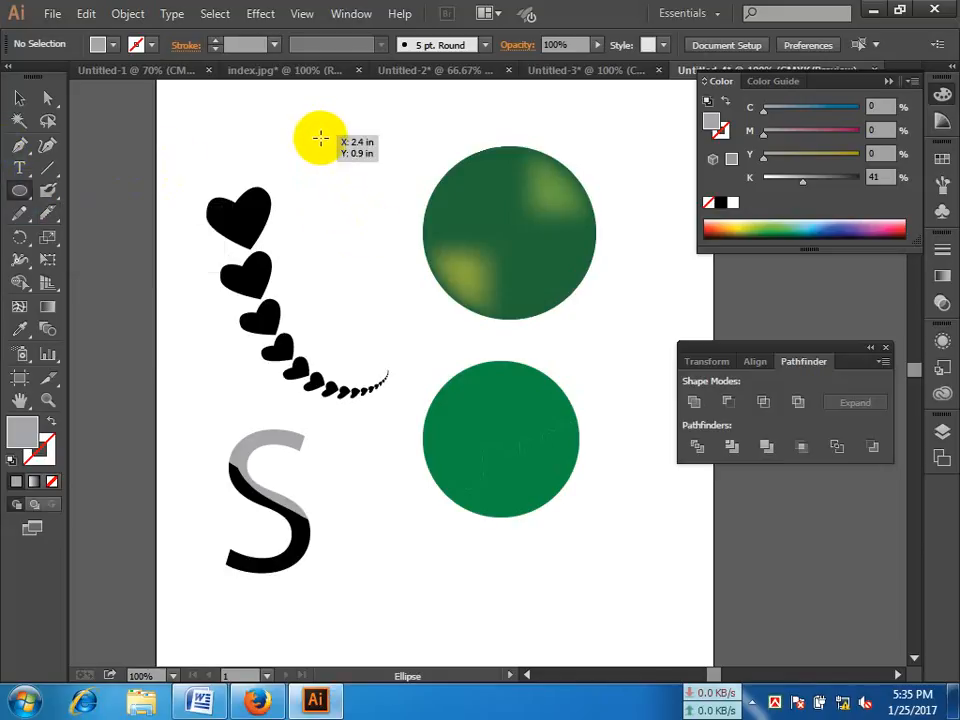
drag(319, 139, 401, 218)
drag(47, 214, 124, 240)
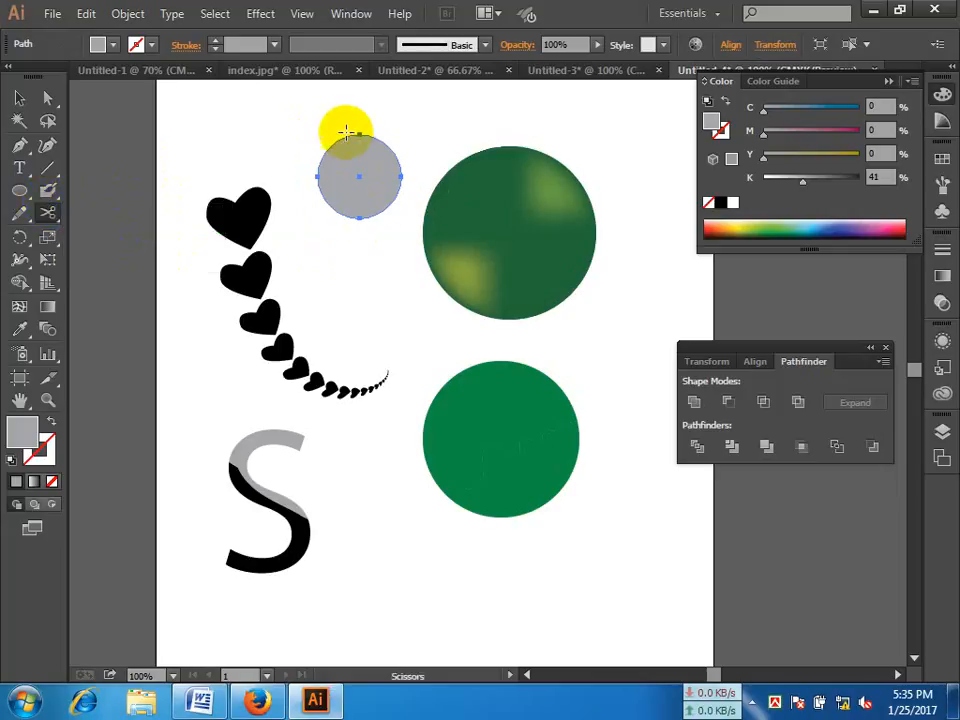
click(340, 128)
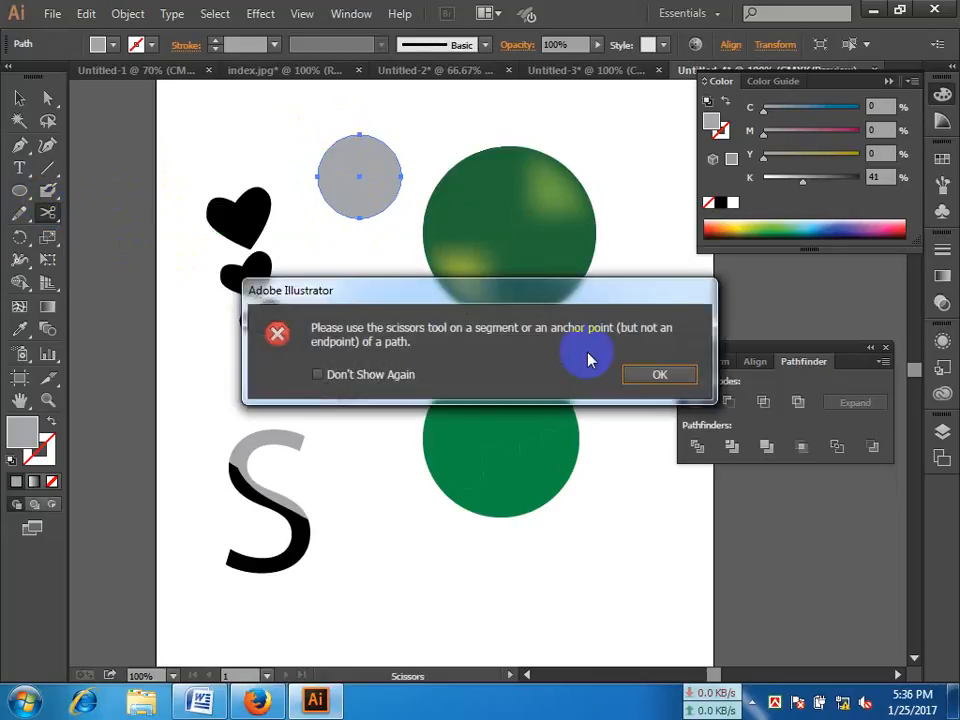
click(658, 374)
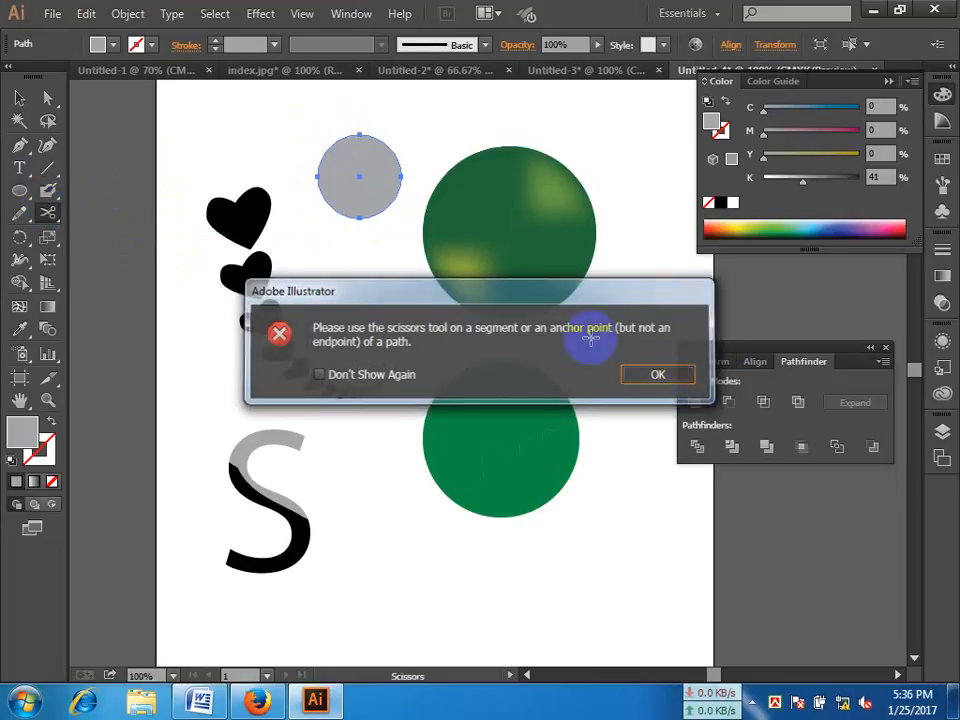
click(341, 156)
click(652, 372)
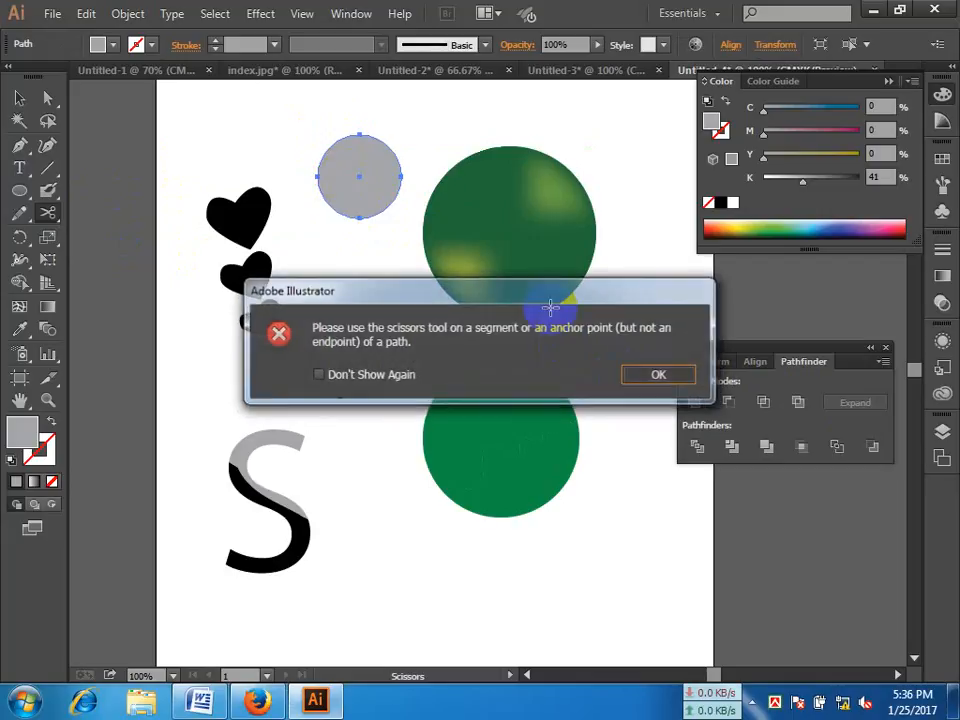
Step: Split the small gray circle diagonally with Scissors cuts on its upper-right and lower-left edges, and move the lower-right half slightly away
click(385, 145)
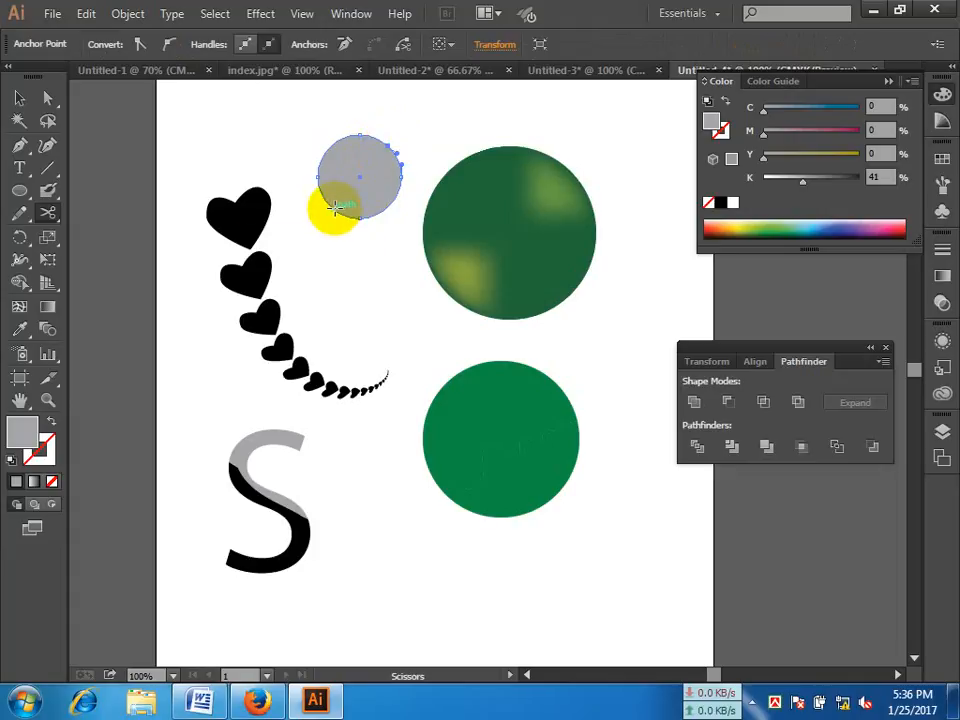
click(335, 207)
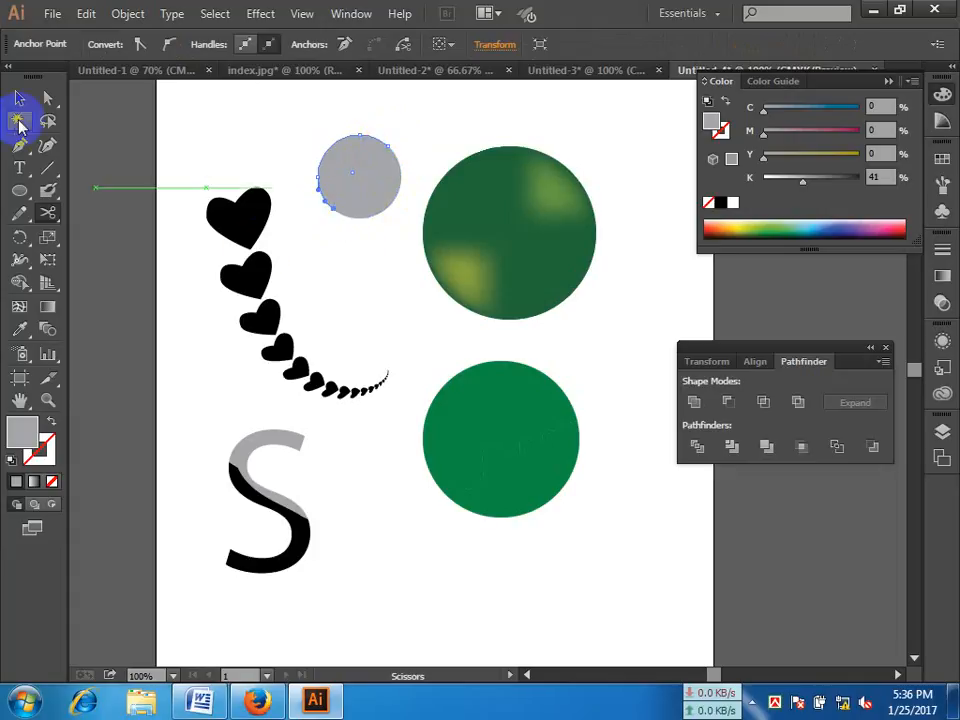
click(44, 99)
drag(371, 193, 389, 208)
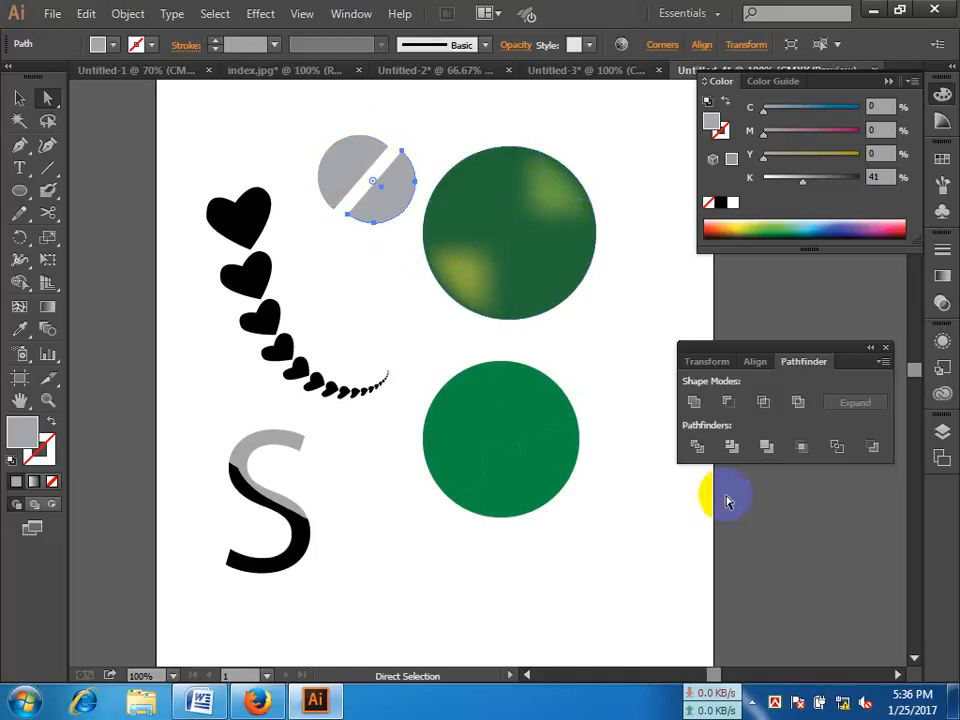
click(754, 698)
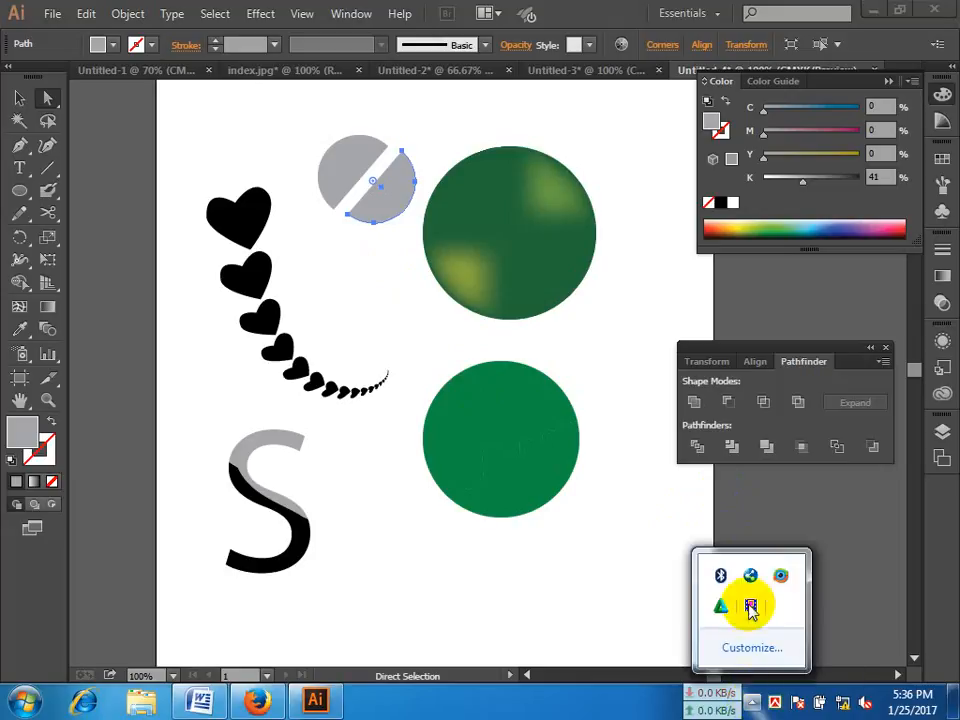